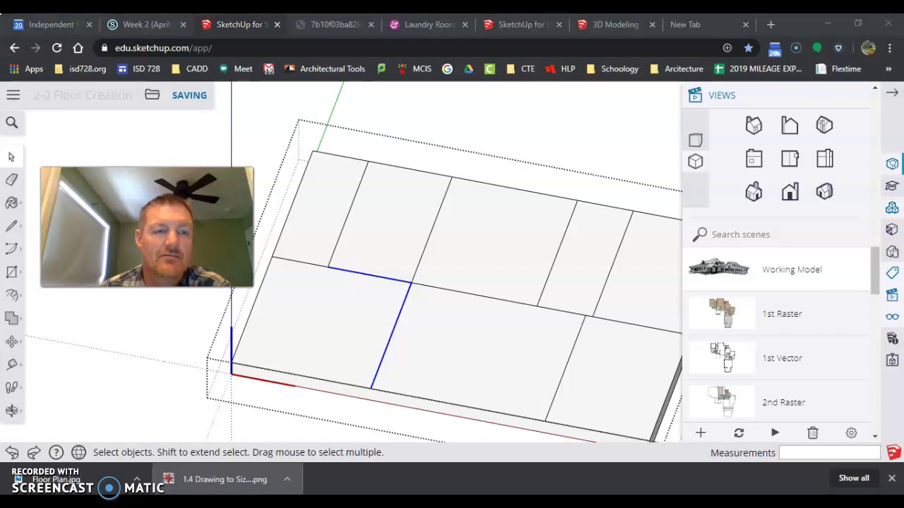
{"action": "left_click_drag", "start_coordinate": [147, 227], "coordinate": [107, 73]}
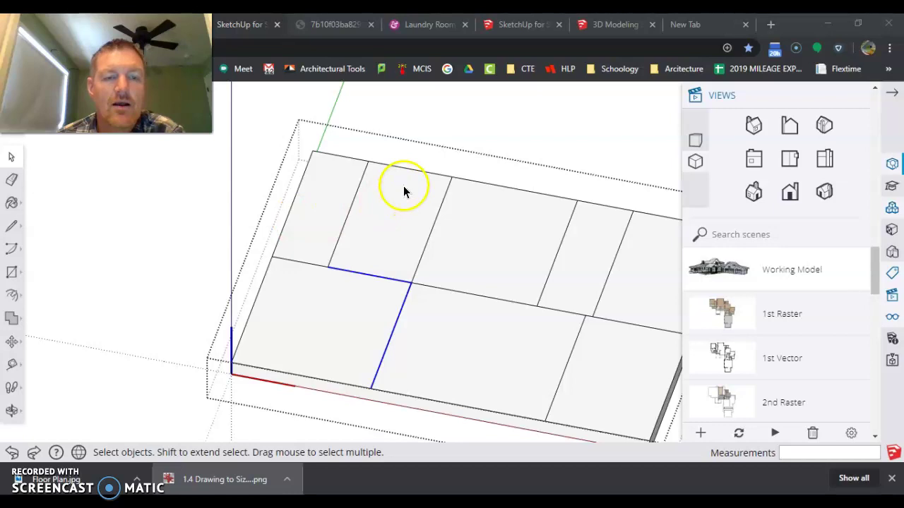
{"action": "left_click", "coordinate": [349, 328]}
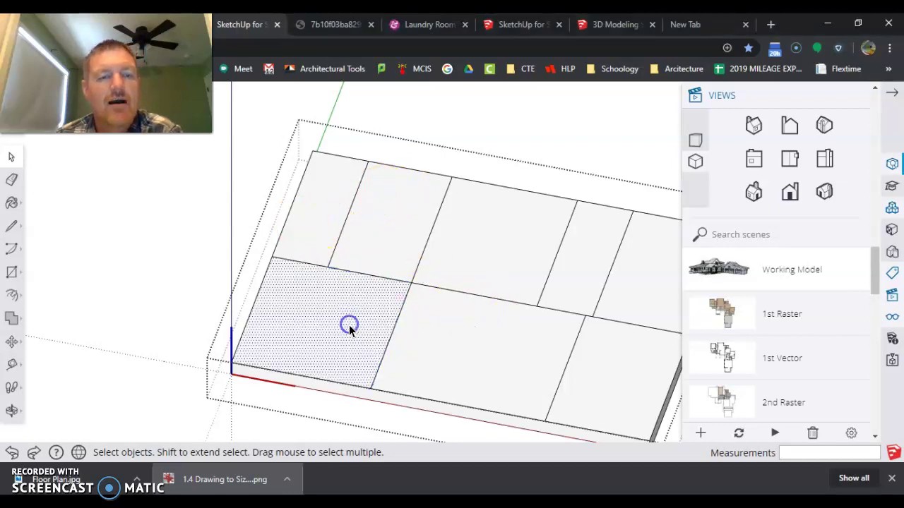
{"action": "left_click", "coordinate": [307, 256]}
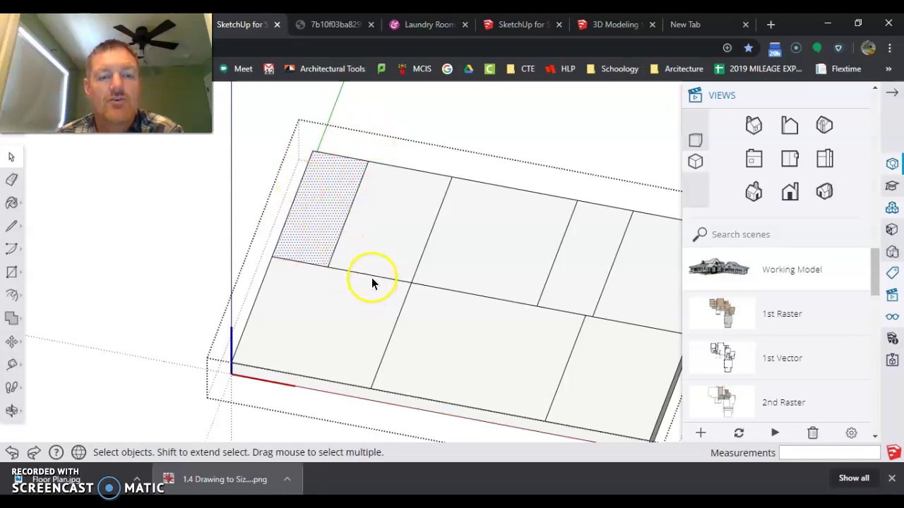
{"action": "left_click", "coordinate": [320, 339]}
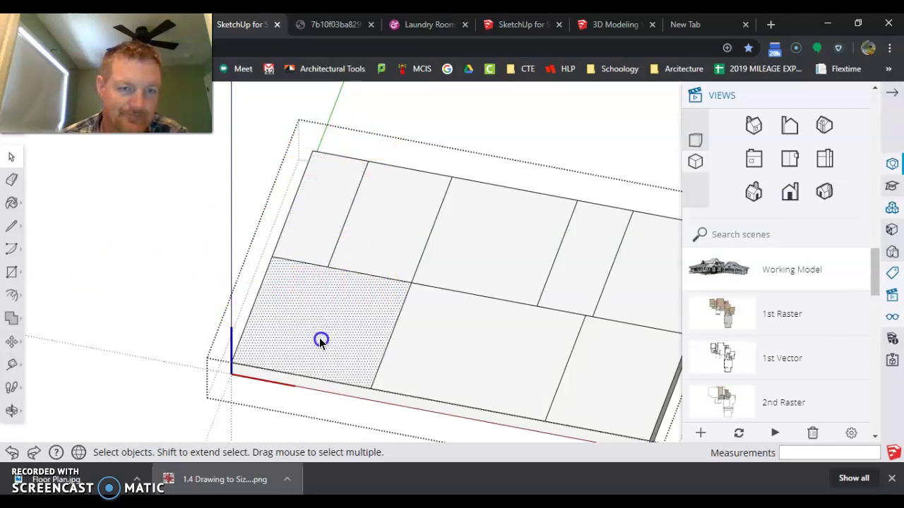
Step: Close the floor group and reopen it for editing
{"action": "left_click", "coordinate": [11, 157]}
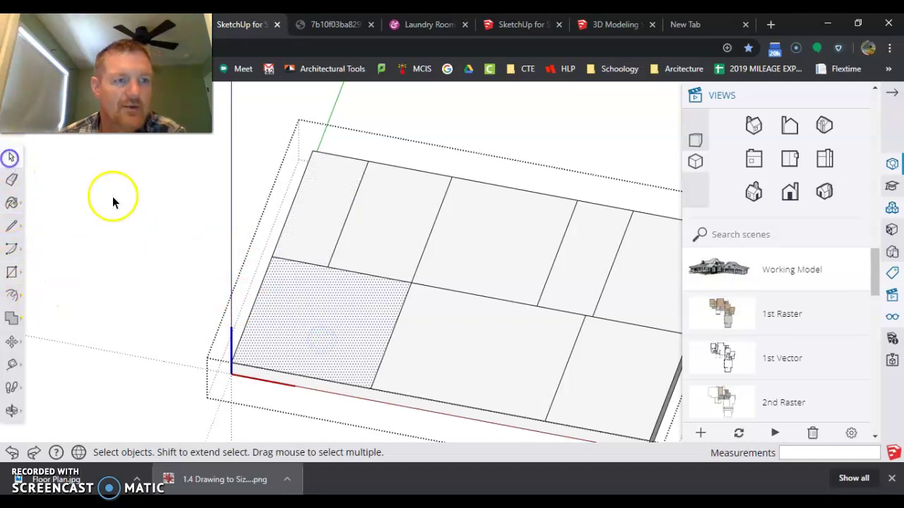
{"action": "left_click", "coordinate": [200, 257]}
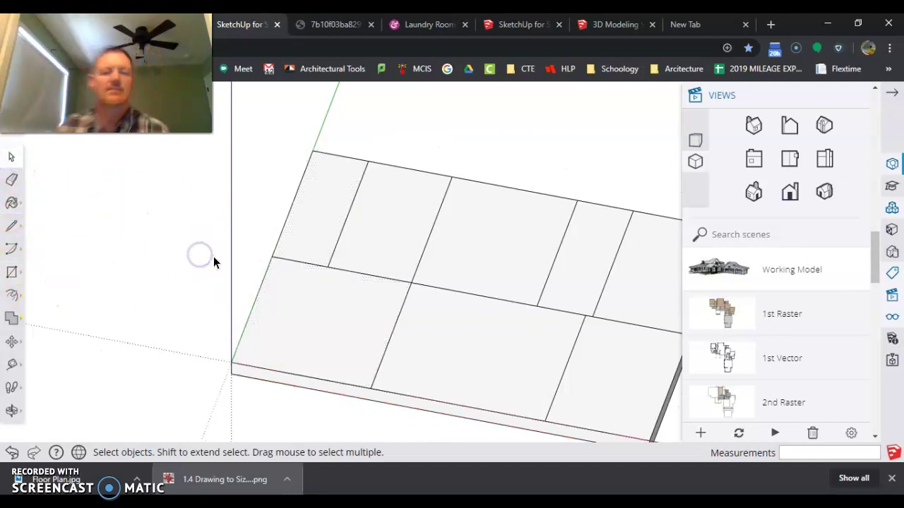
{"action": "left_click", "coordinate": [281, 335]}
{"action": "double_click", "coordinate": [282, 334]}
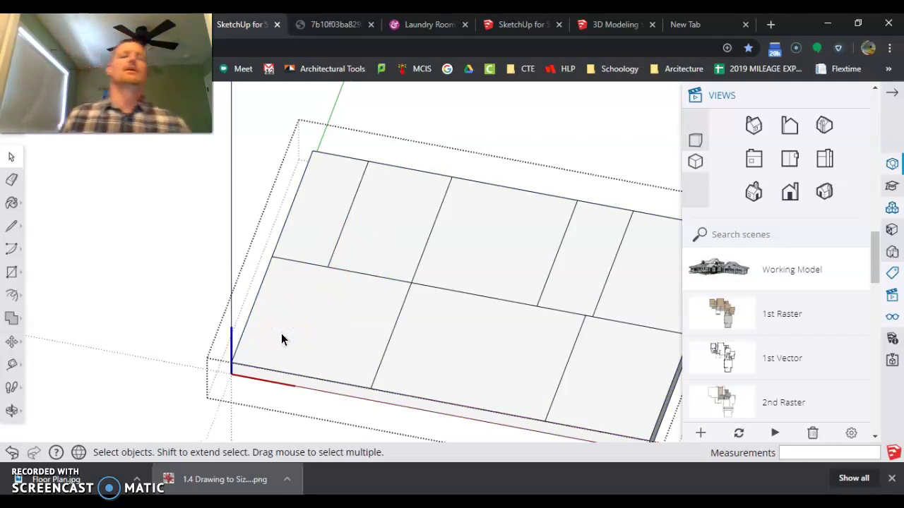
Step: Select every outer perimeter edge of the floor's top surface, leaving the room faces and interior dividing lines out of the selection
{"action": "left_click", "coordinate": [258, 293]}
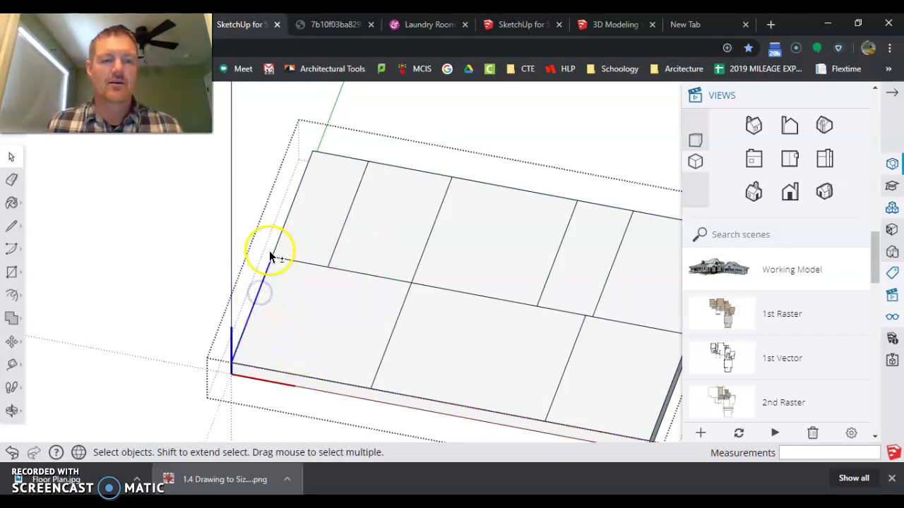
{"action": "left_click", "coordinate": [277, 243], "text": "shift"}
{"action": "left_click", "coordinate": [341, 156], "text": "shift"}
{"action": "left_click", "coordinate": [428, 173], "text": "shift"}
{"action": "left_click", "coordinate": [469, 179], "text": "shift"}
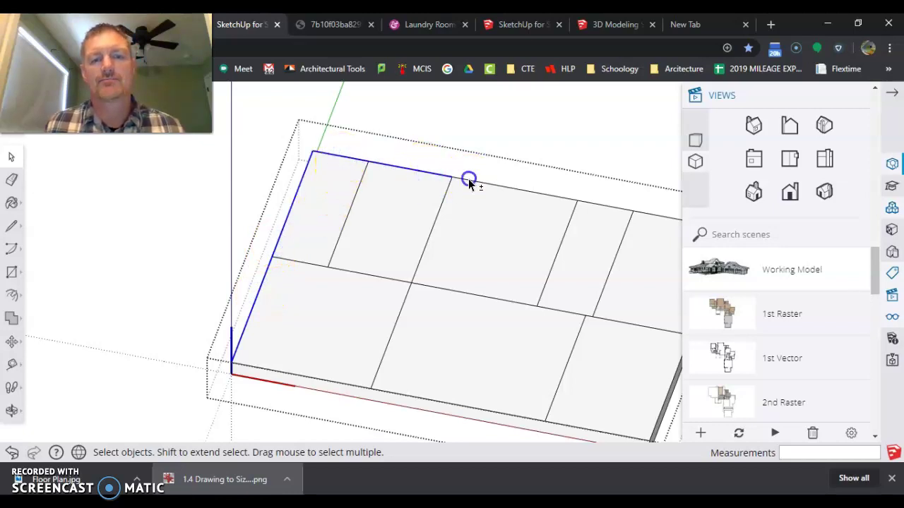
{"action": "scroll", "coordinate": [300, 195], "scroll_direction": "down", "scroll_amount": 3}
{"action": "left_click", "coordinate": [523, 202], "text": "shift"}
{"action": "left_click", "coordinate": [578, 209], "text": "shift"}
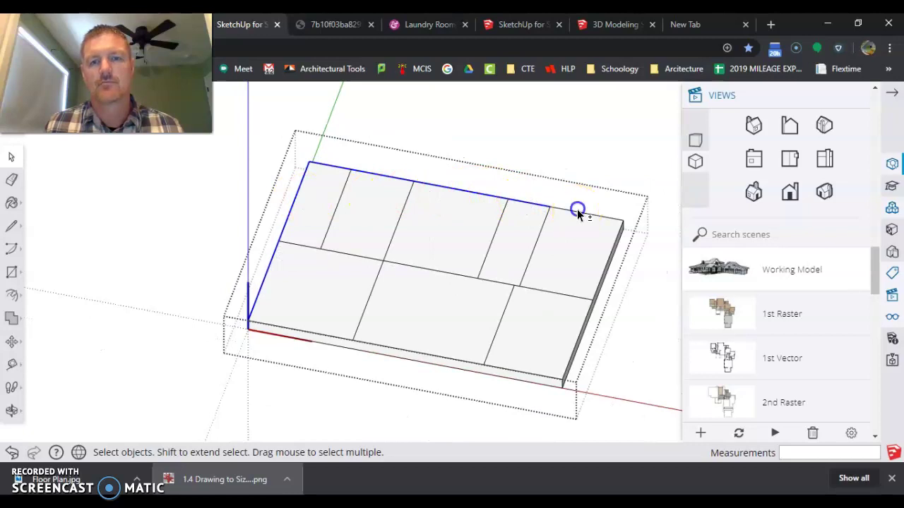
{"action": "left_click", "coordinate": [611, 219], "text": "shift"}
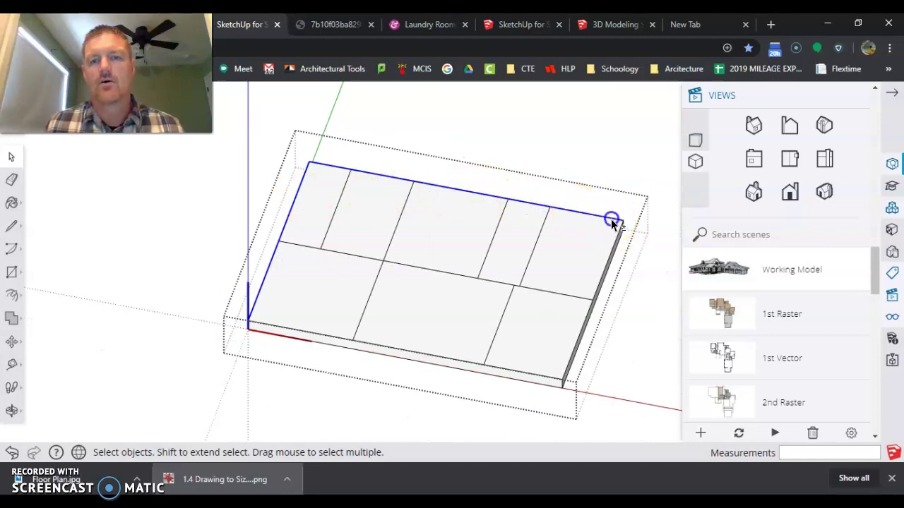
{"action": "left_click", "coordinate": [593, 311], "text": "shift"}
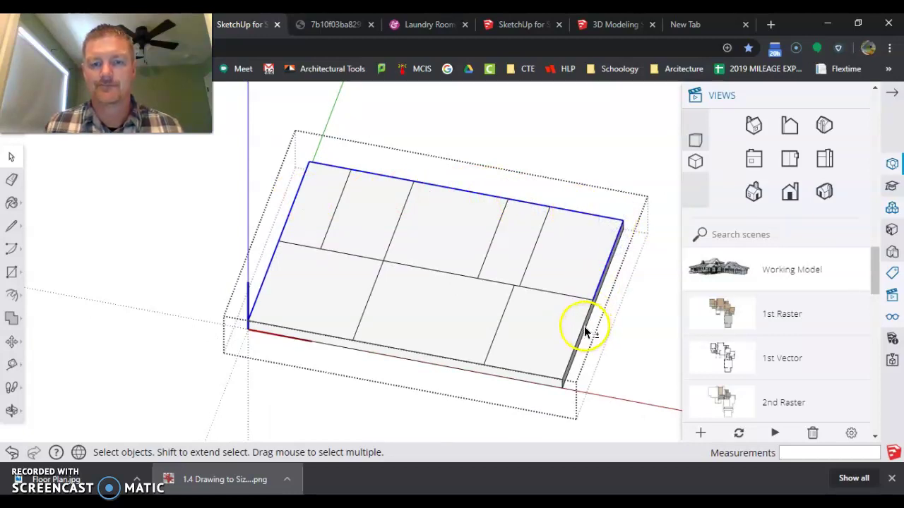
{"action": "left_click", "coordinate": [557, 374], "text": "shift"}
{"action": "left_click", "coordinate": [461, 363], "text": "shift"}
{"action": "left_click", "coordinate": [337, 335], "text": "shift"}
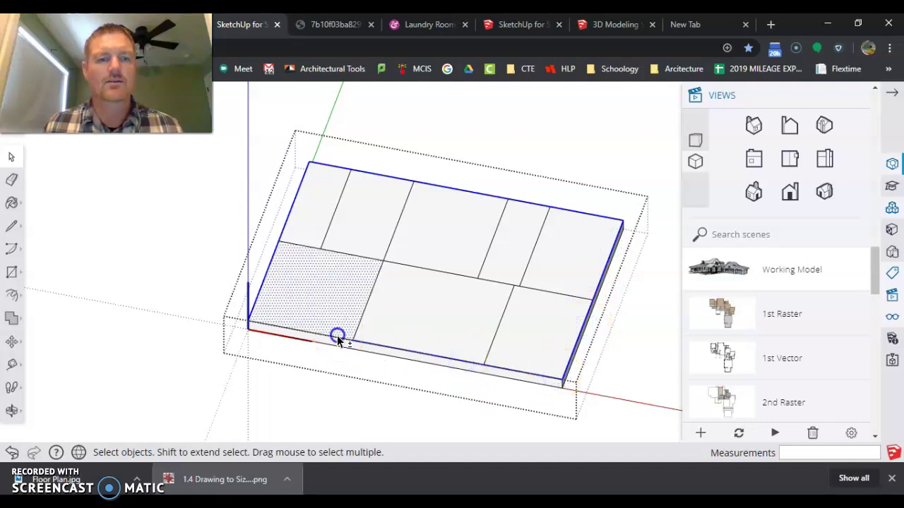
{"action": "left_click", "coordinate": [302, 312], "text": "shift"}
{"action": "left_click", "coordinate": [304, 332], "text": "shift"}
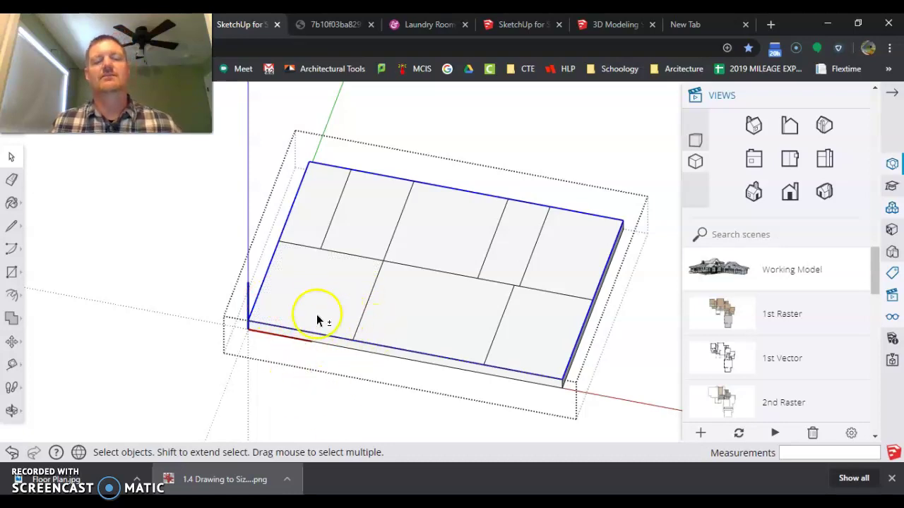
Step: Add the front-left room's face and its dividing edge to the selection, and remove them again
{"action": "left_click", "coordinate": [333, 297], "text": "shift"}
{"action": "left_click", "coordinate": [357, 322], "text": "shift"}
{"action": "left_click", "coordinate": [349, 325], "text": "shift"}
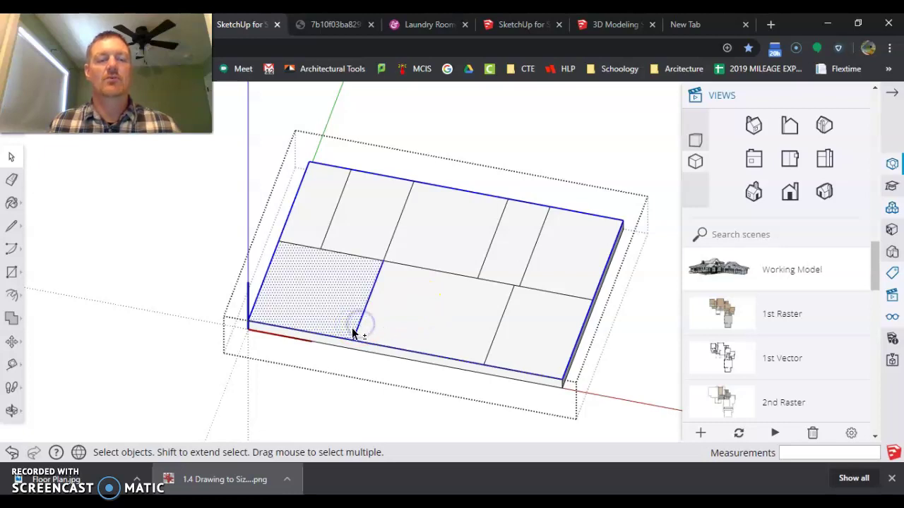
{"action": "left_click", "coordinate": [347, 316], "text": "shift"}
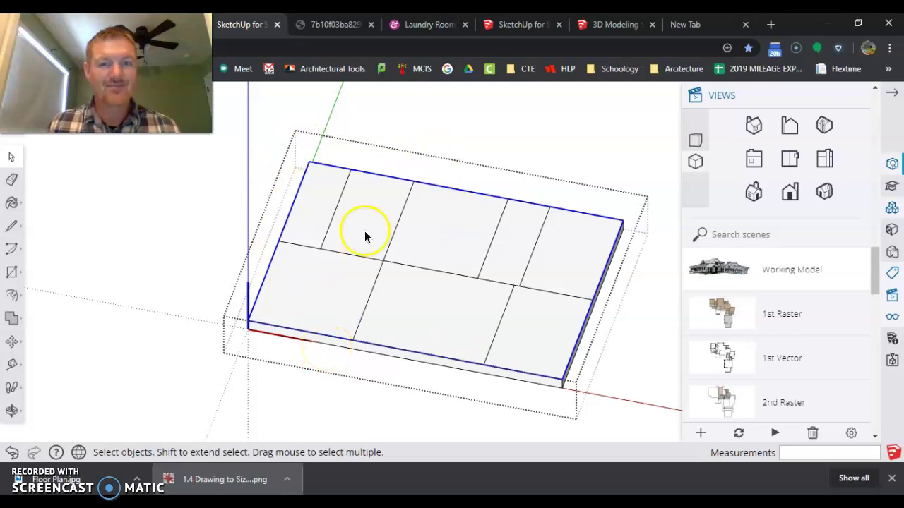
Step: Try the Push/Pull tool and switch to the Offset tool
{"action": "left_click", "coordinate": [11, 295]}
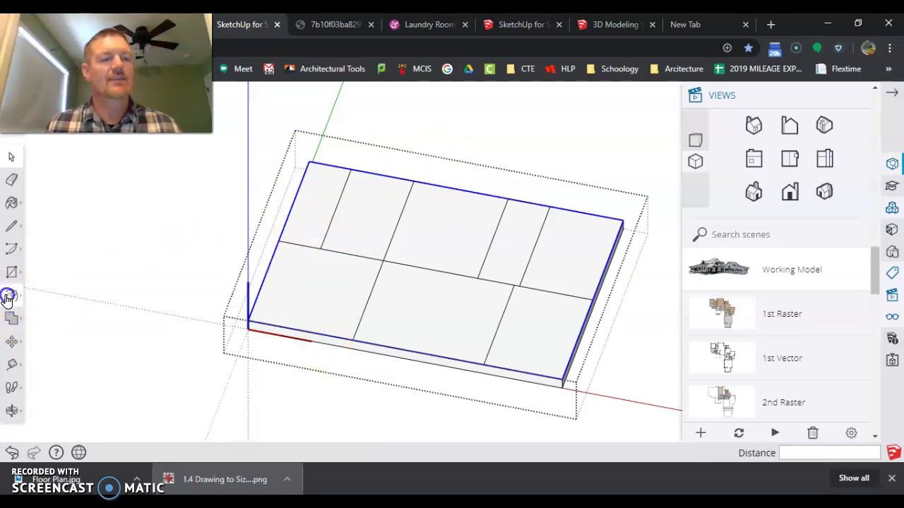
{"action": "left_click", "coordinate": [12, 296]}
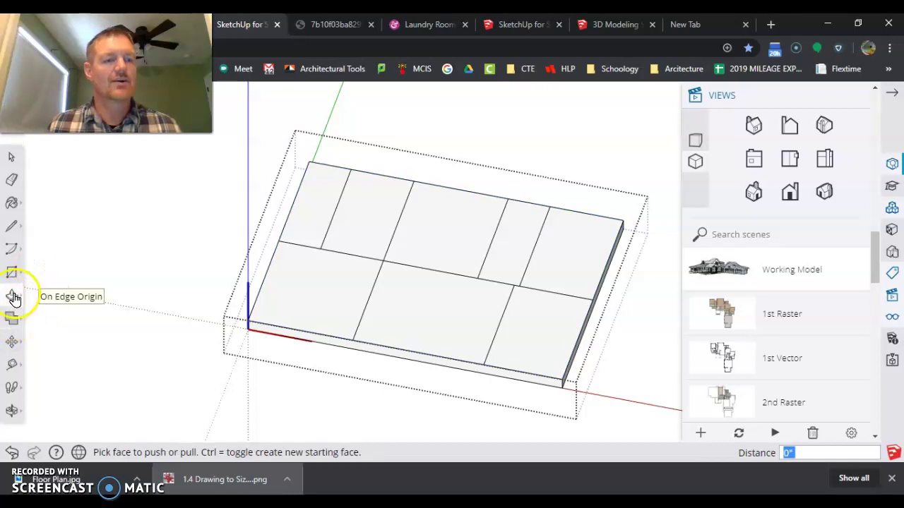
{"action": "left_click", "coordinate": [13, 297]}
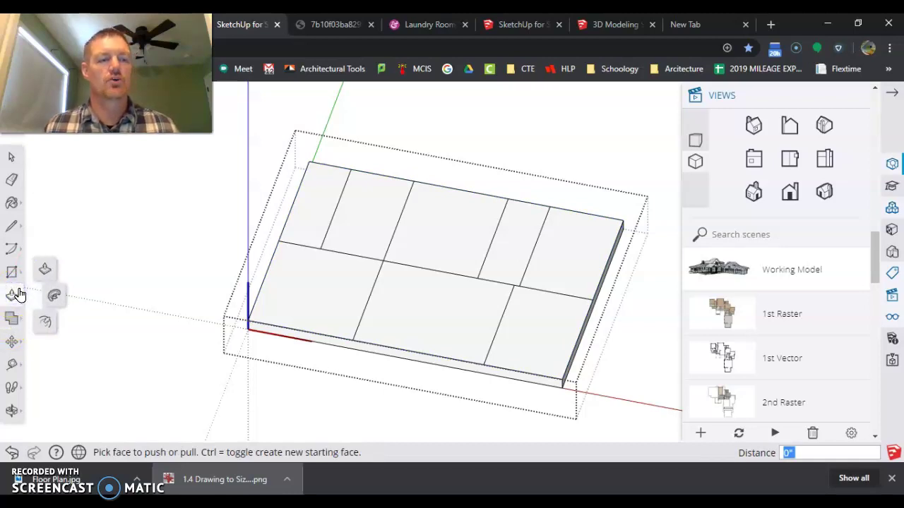
{"action": "left_click", "coordinate": [46, 324]}
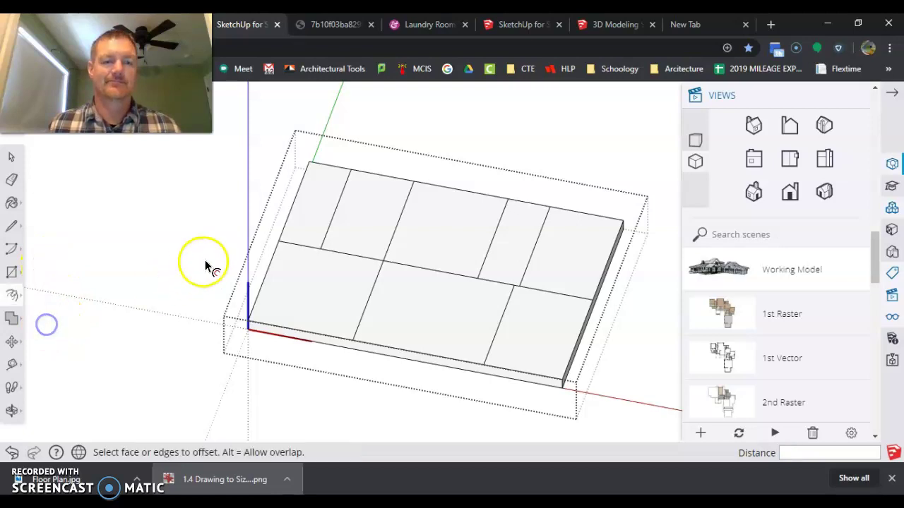
Step: Reselect the complete chain of perimeter edges around the floor's top surface, without any room face
{"action": "left_click", "coordinate": [11, 157]}
{"action": "left_click", "coordinate": [273, 262]}
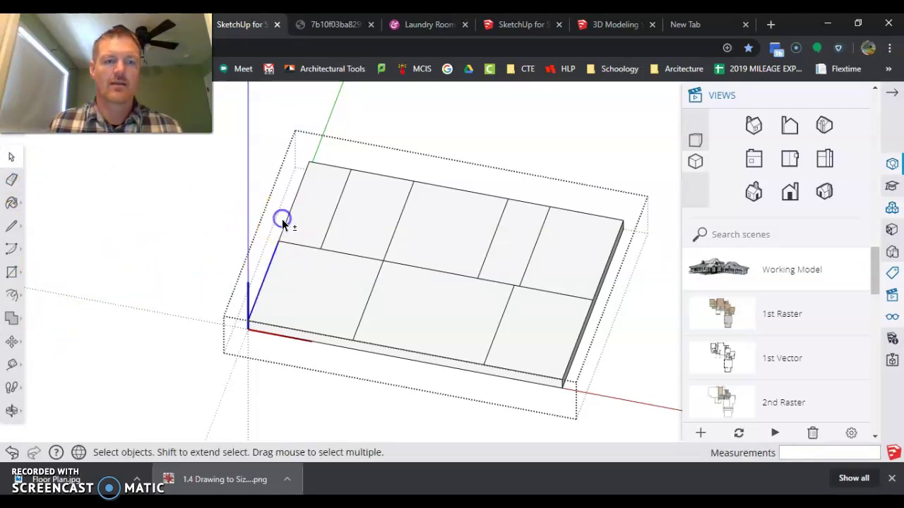
{"action": "left_click", "coordinate": [289, 219], "text": "shift"}
{"action": "left_click", "coordinate": [331, 166], "text": "shift"}
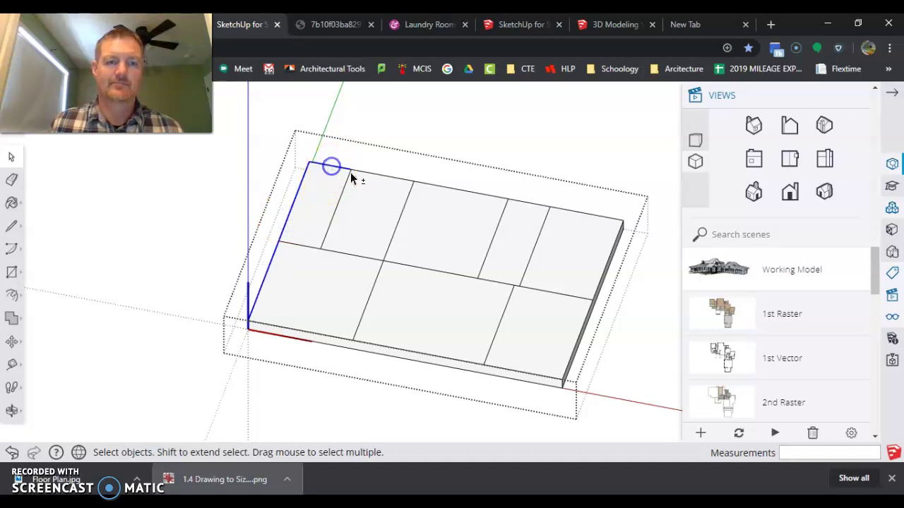
{"action": "left_click", "coordinate": [498, 198], "text": "shift"}
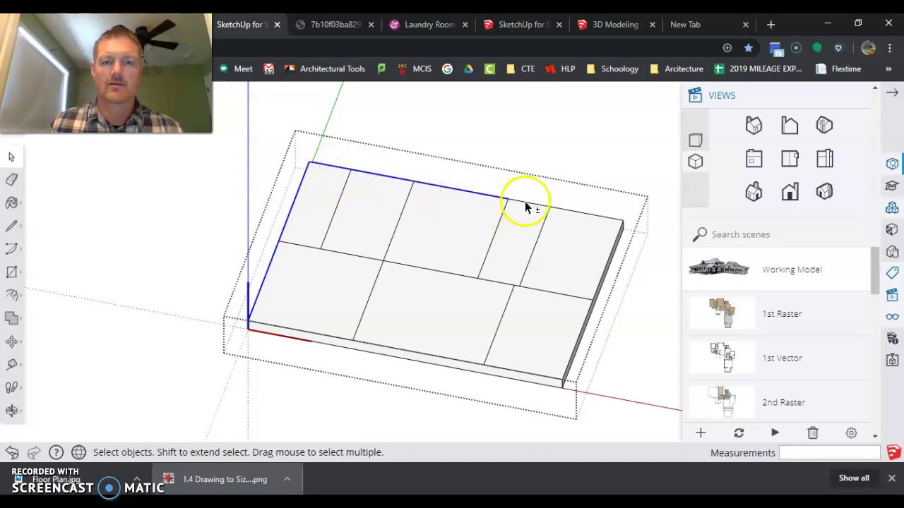
{"action": "left_click", "coordinate": [545, 208], "text": "shift"}
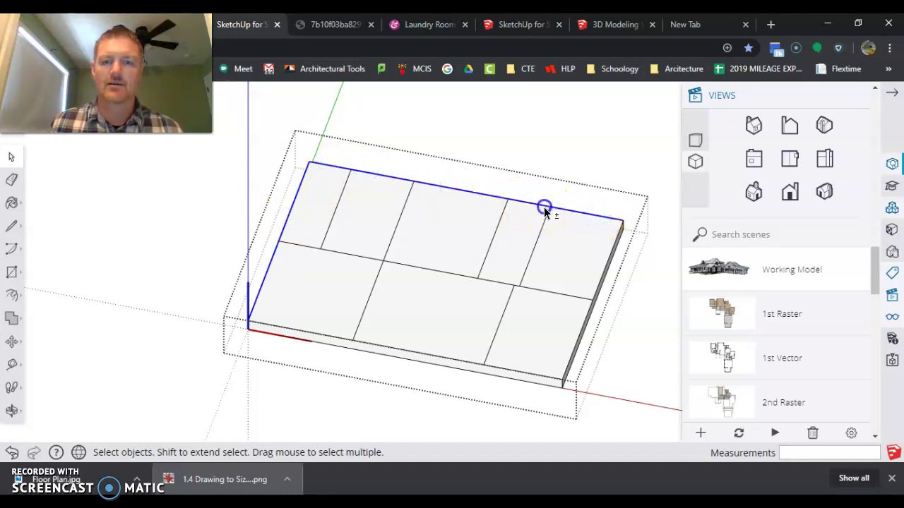
{"action": "left_click", "coordinate": [610, 252], "text": "shift"}
{"action": "left_click", "coordinate": [583, 324], "text": "shift"}
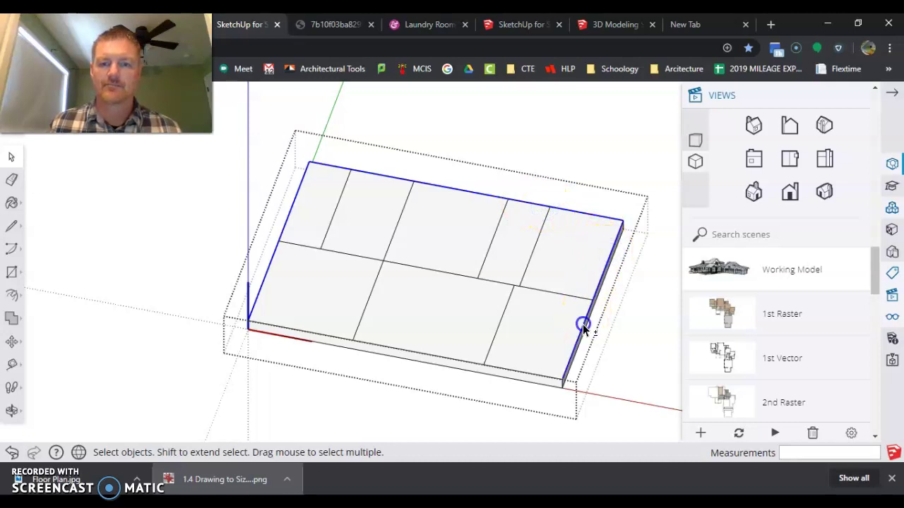
{"action": "left_click", "coordinate": [530, 376], "text": "shift"}
{"action": "left_click", "coordinate": [443, 357], "text": "shift"}
{"action": "left_click", "coordinate": [324, 333], "text": "shift"}
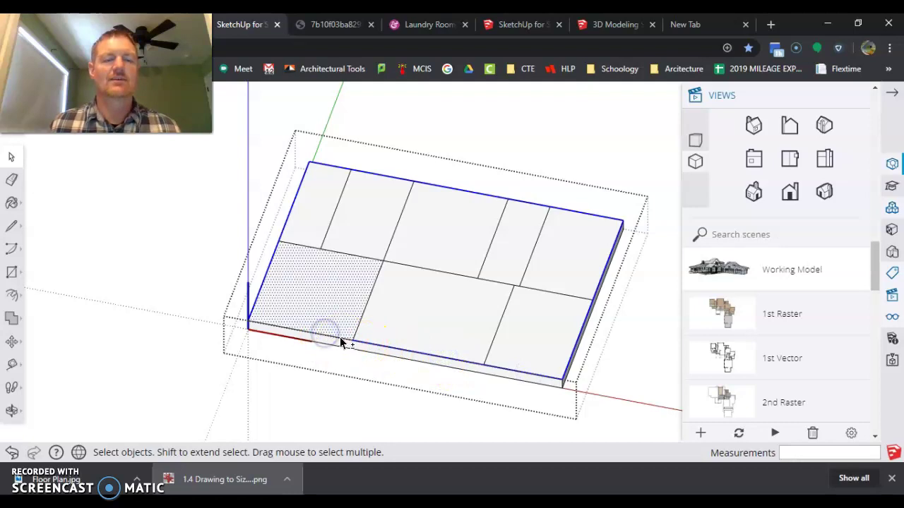
Step: Offset the selected perimeter edges 5.5" inward to outline the exterior walls
{"action": "left_click", "coordinate": [13, 297]}
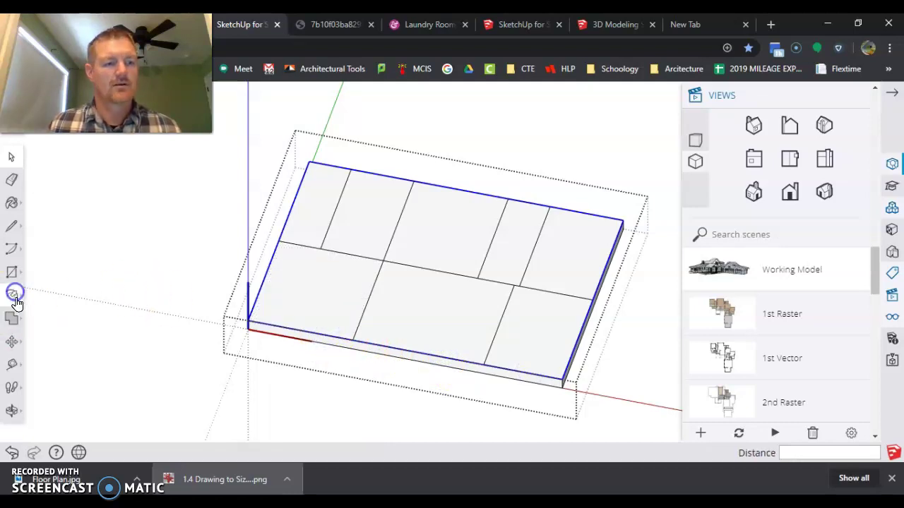
{"action": "left_click", "coordinate": [262, 282]}
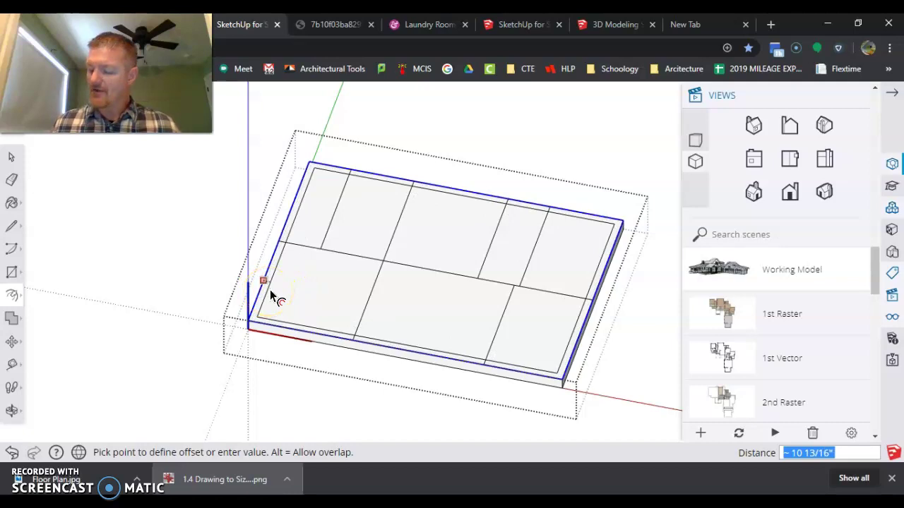
{"action": "type", "text": "5"}
{"action": "key", "text": "Return"}
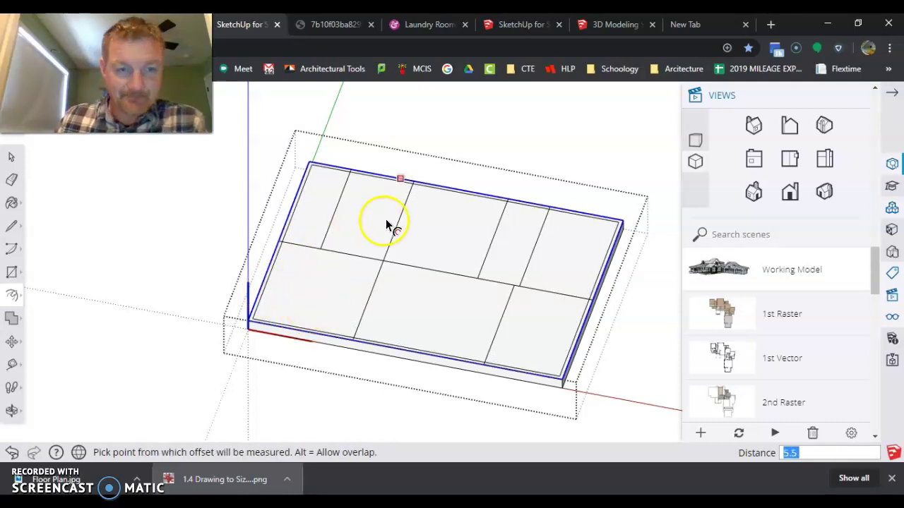
{"action": "scroll", "coordinate": [310, 243], "scroll_direction": "up", "scroll_amount": 4}
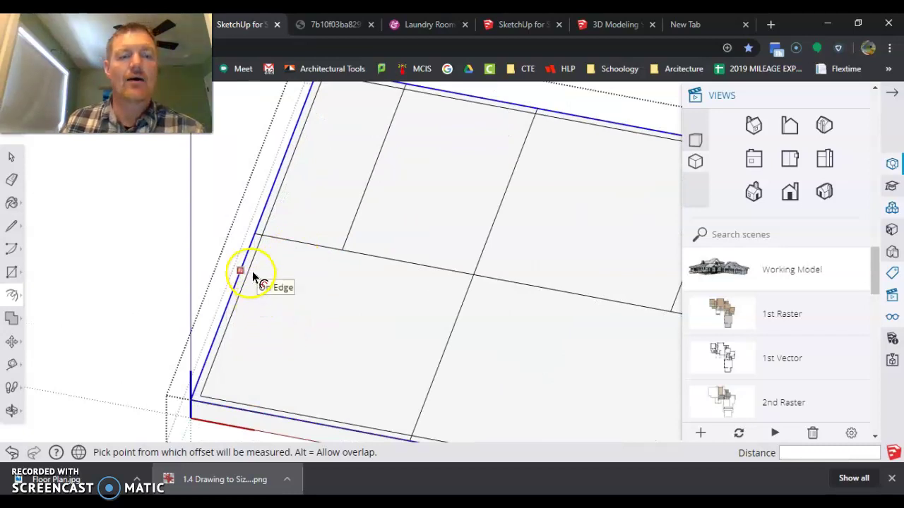
{"action": "scroll", "coordinate": [299, 236], "scroll_direction": "down", "scroll_amount": 3}
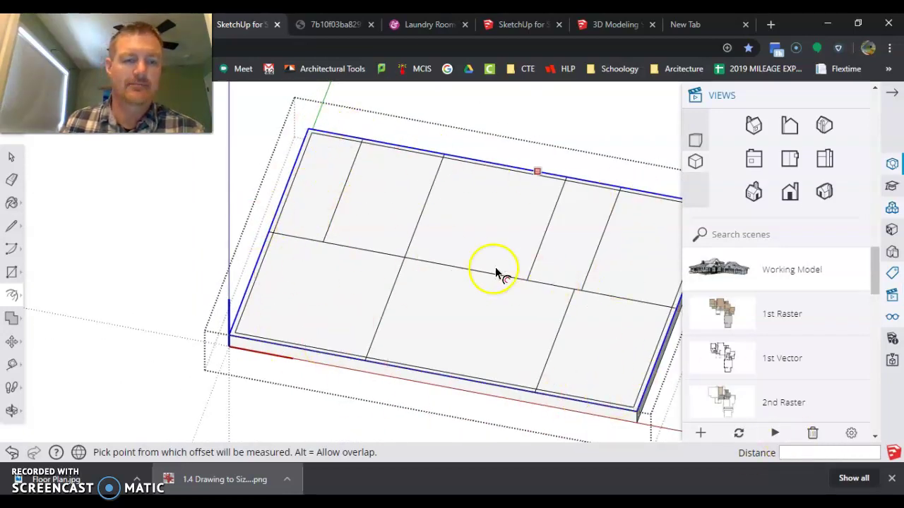
{"action": "scroll", "coordinate": [351, 145], "scroll_direction": "up", "scroll_amount": 4}
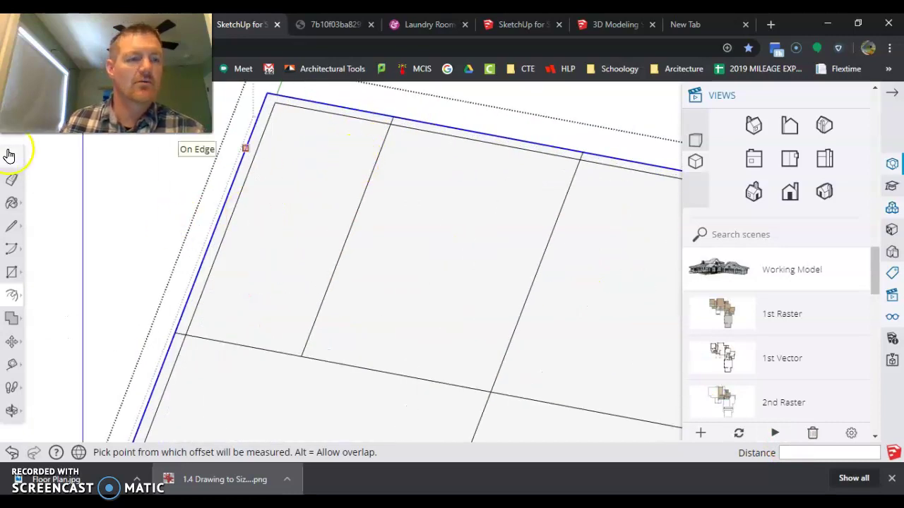
Step: Select the back-left corner room's two interior edges, leaving out its face and the two edges along the exterior walls
{"action": "key", "text": "space"}
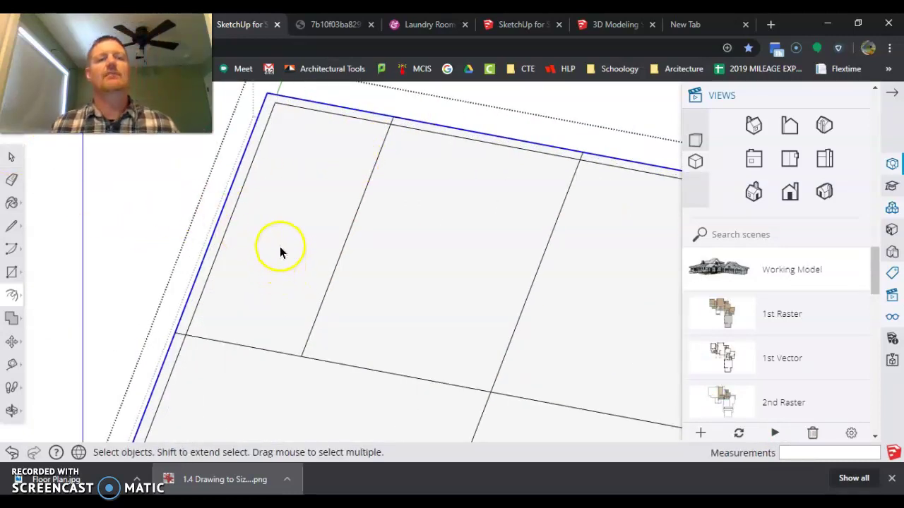
{"action": "scroll", "coordinate": [289, 177], "scroll_direction": "down", "scroll_amount": 1}
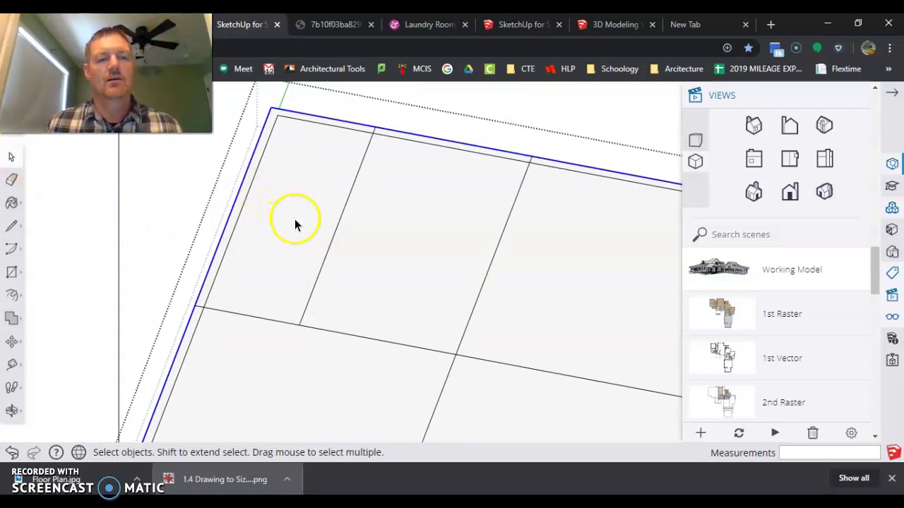
{"action": "double_click", "coordinate": [309, 232]}
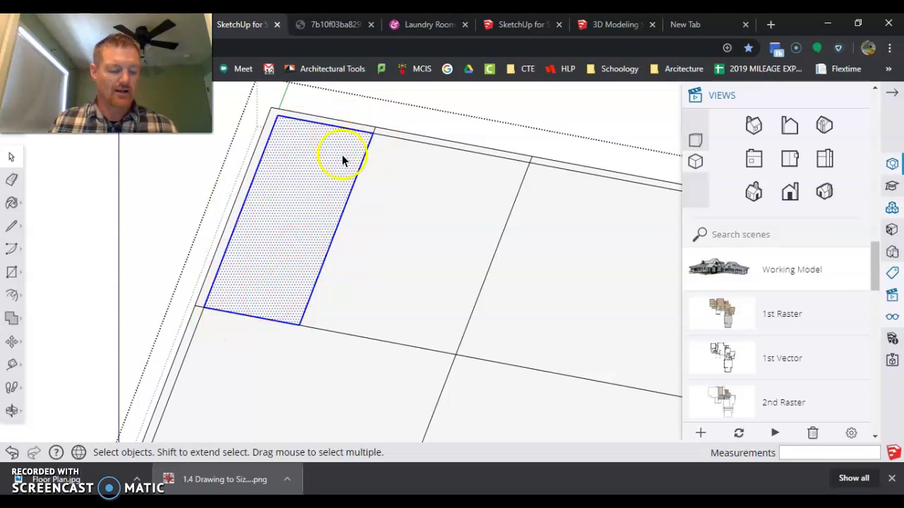
{"action": "left_click", "coordinate": [316, 130], "text": "shift"}
{"action": "left_click", "coordinate": [318, 121], "text": "shift"}
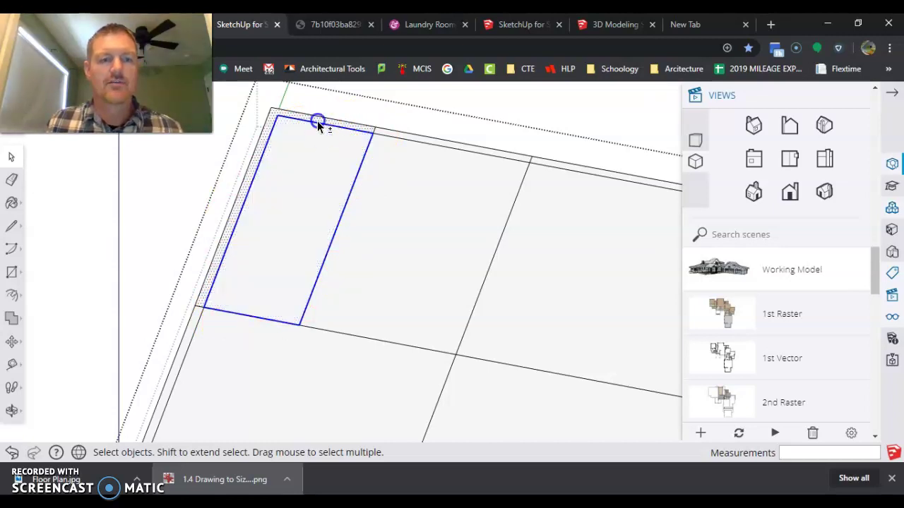
{"action": "left_click", "coordinate": [295, 121], "text": "shift"}
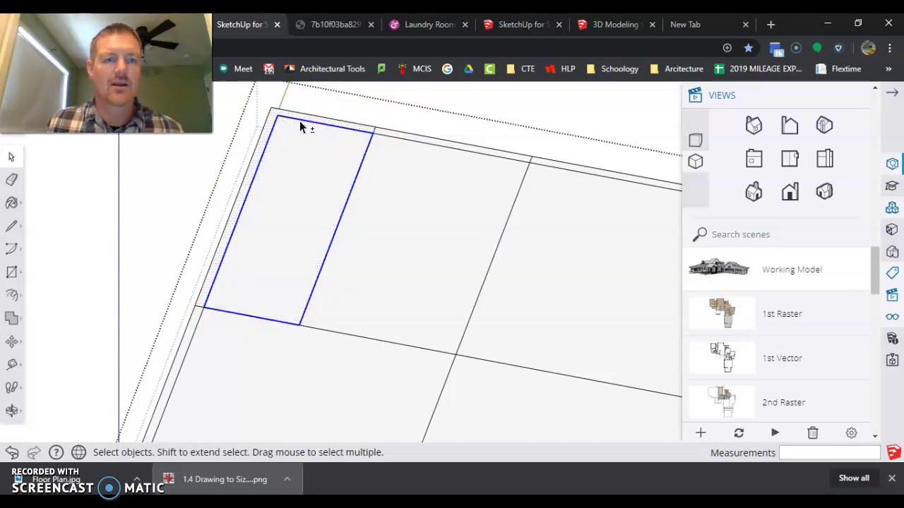
{"action": "left_click", "coordinate": [270, 134], "text": "shift"}
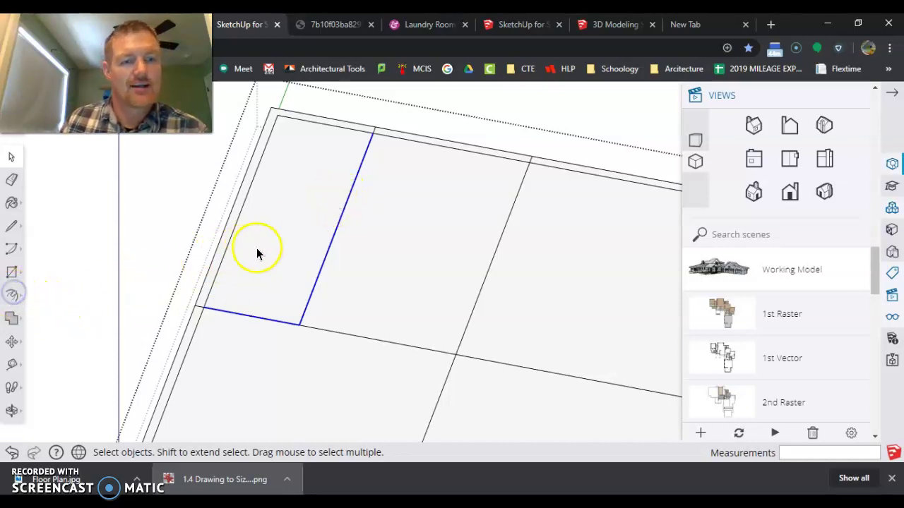
Step: Reselect the back-left corner room's face with its edges, and deselect the face and the two exterior wall edges
{"action": "left_click", "coordinate": [310, 241]}
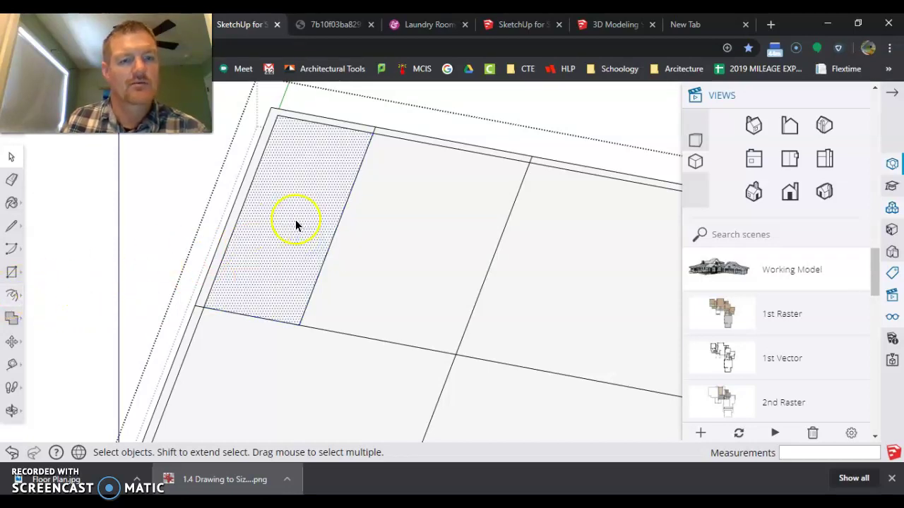
{"action": "double_click", "coordinate": [293, 236]}
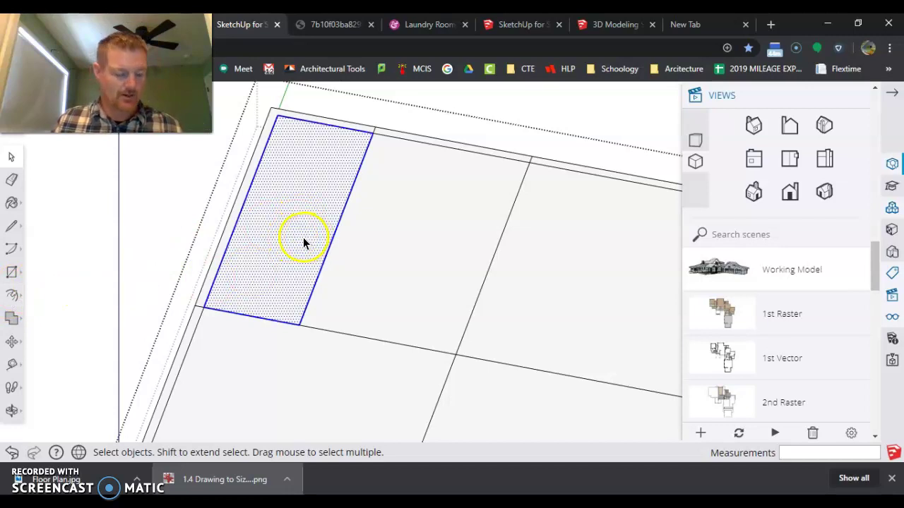
{"action": "left_click", "coordinate": [302, 198], "text": "shift"}
{"action": "left_click", "coordinate": [313, 122], "text": "shift"}
{"action": "left_click", "coordinate": [270, 135], "text": "shift"}
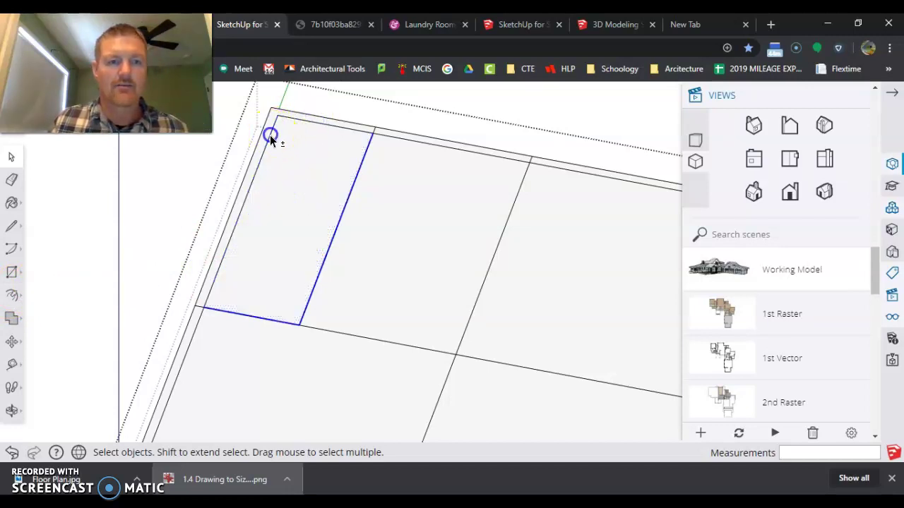
Step: Offset the corner room's two selected interior edges 1 3/4" into the room
{"action": "left_click", "coordinate": [8, 298]}
{"action": "left_click", "coordinate": [259, 320]}
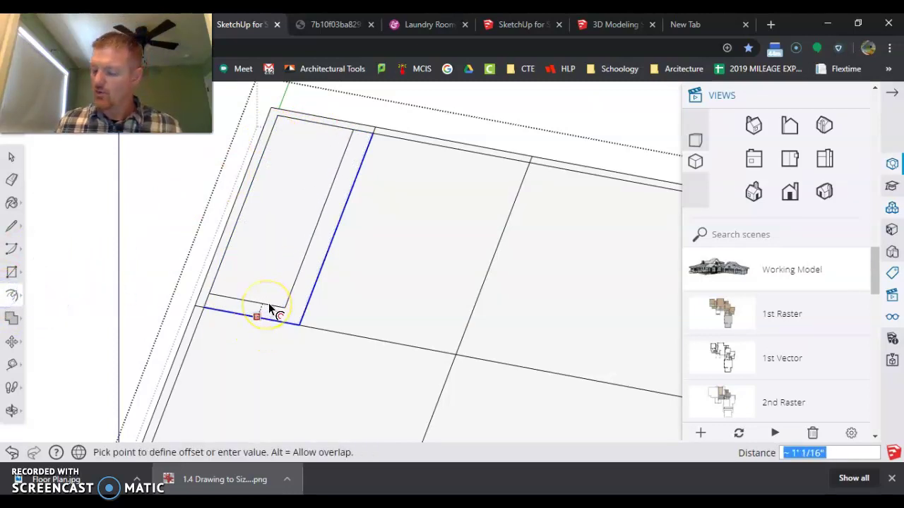
{"action": "type", "text": "1 3/4"}
{"action": "key", "text": "Return"}
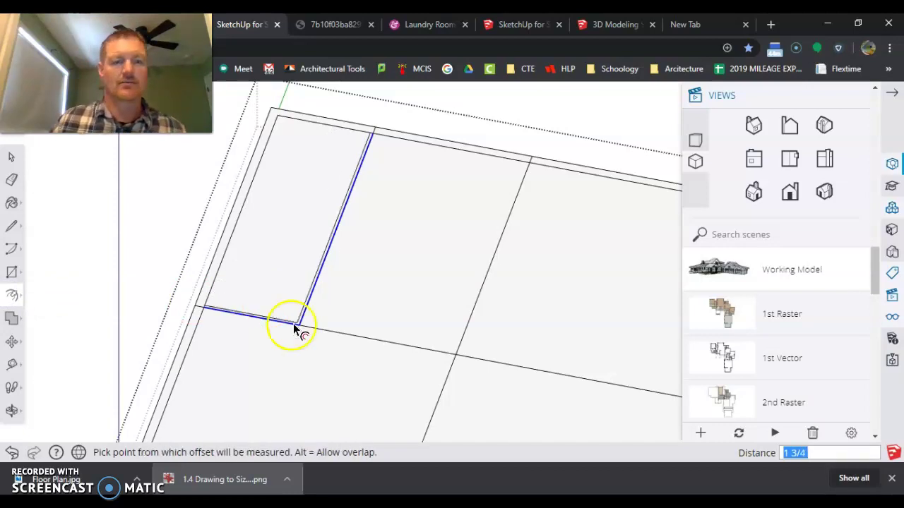
Step: Select the three interior edges of the room beside the back-left corner room, without its face or exterior wall edge
{"action": "scroll", "coordinate": [303, 374], "scroll_direction": "up", "scroll_amount": 1}
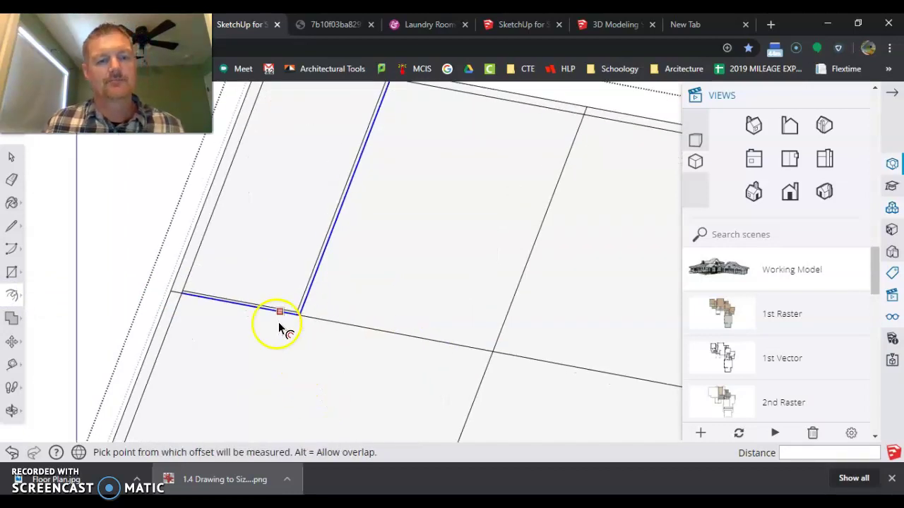
{"action": "left_click", "coordinate": [11, 156]}
{"action": "left_click", "coordinate": [407, 269]}
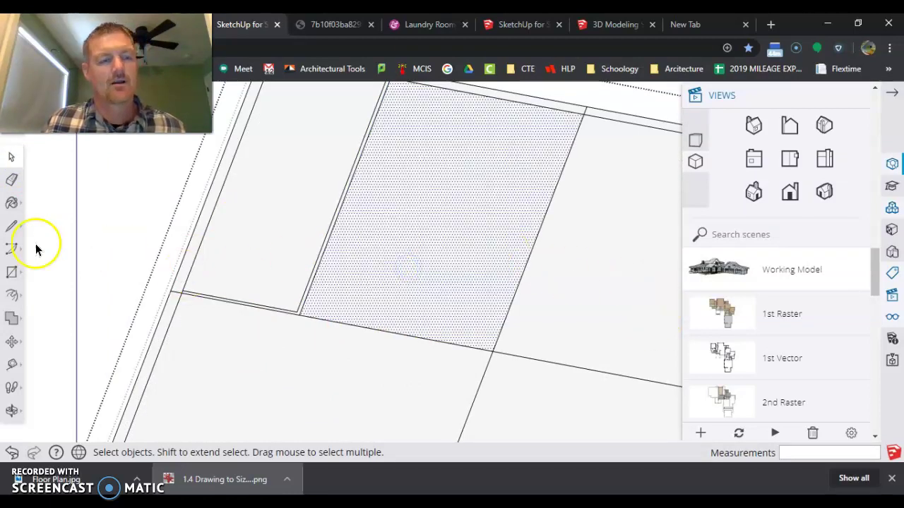
{"action": "double_click", "coordinate": [384, 247]}
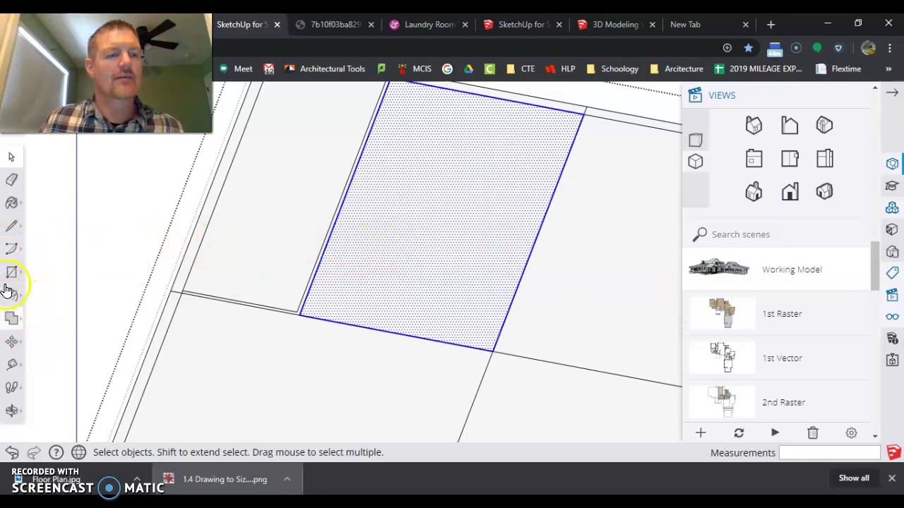
{"action": "left_click", "coordinate": [478, 148], "text": "shift"}
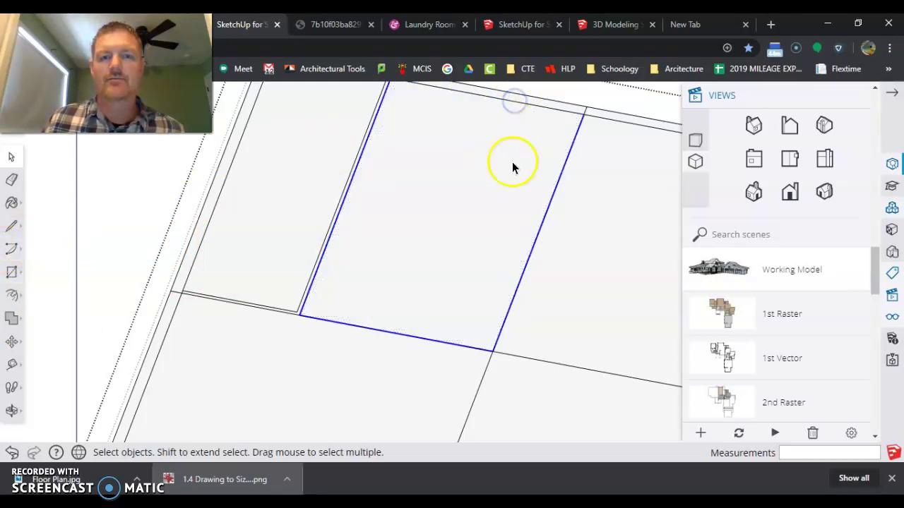
{"action": "scroll", "coordinate": [441, 230], "scroll_direction": "down", "scroll_amount": 3}
{"action": "scroll", "coordinate": [460, 227], "scroll_direction": "up", "scroll_amount": 2}
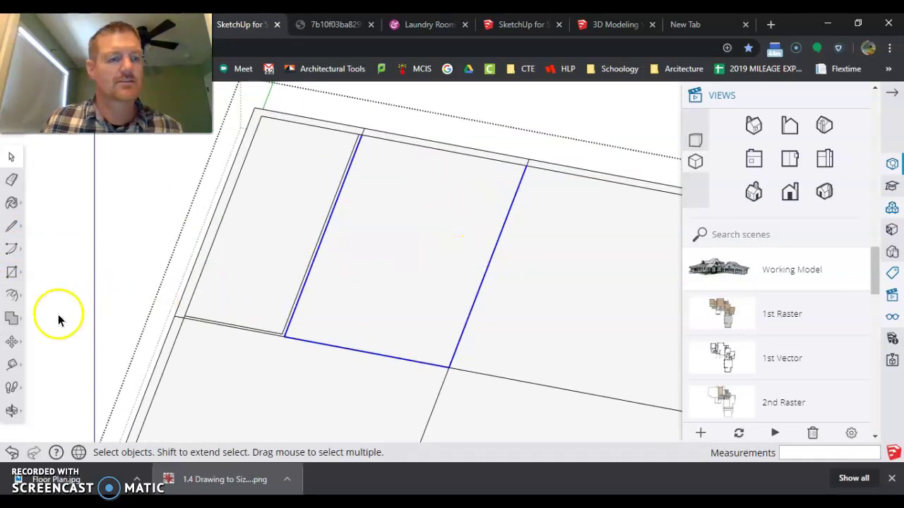
Step: Offset the second back room's three selected edges 1 3/4" into the room
{"action": "left_click", "coordinate": [11, 295]}
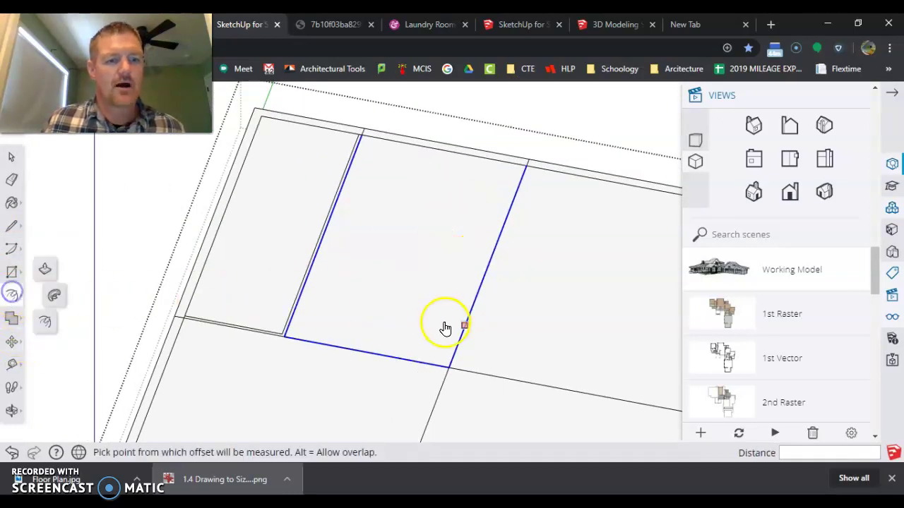
{"action": "left_click", "coordinate": [370, 354]}
{"action": "type", "text": "1 3/4"}
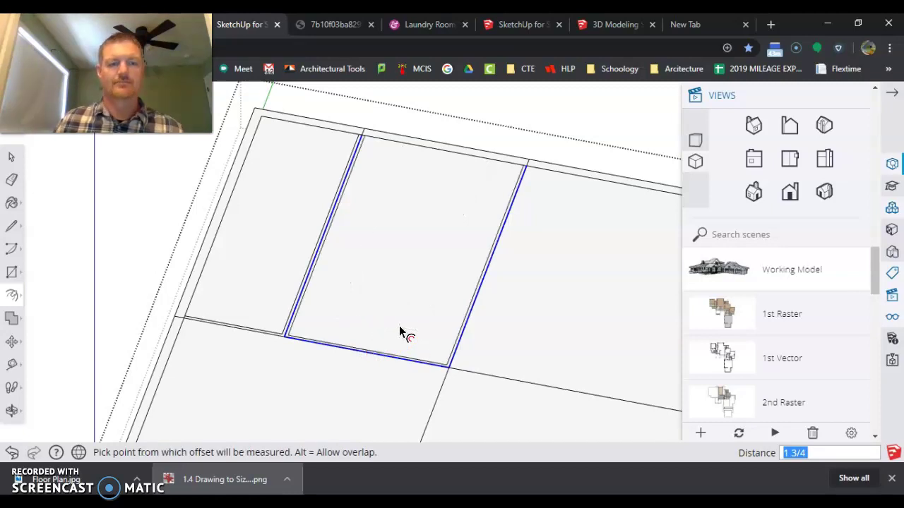
Step: Measure the partition between the first two back rooms, starting from the corner room's inner wall corner
{"action": "scroll", "coordinate": [259, 347], "scroll_direction": "up", "scroll_amount": 5}
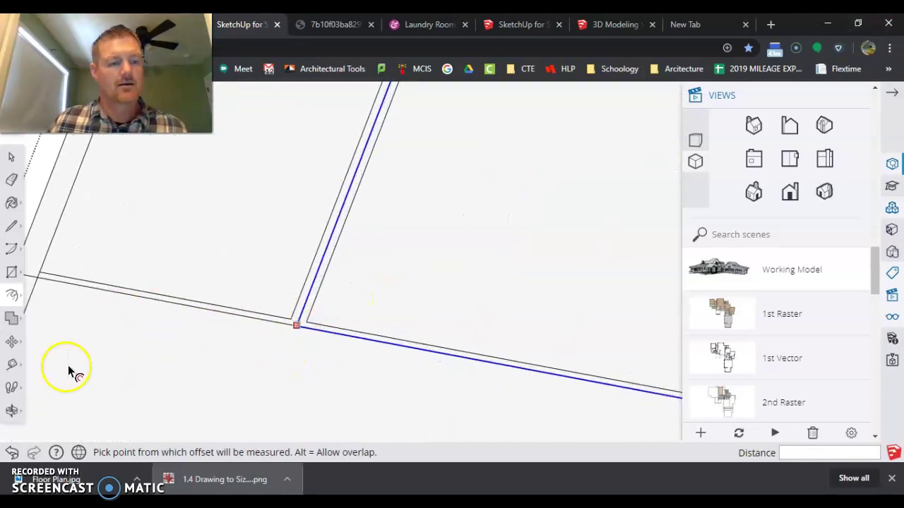
{"action": "left_click", "coordinate": [11, 365]}
{"action": "left_click", "coordinate": [290, 318]}
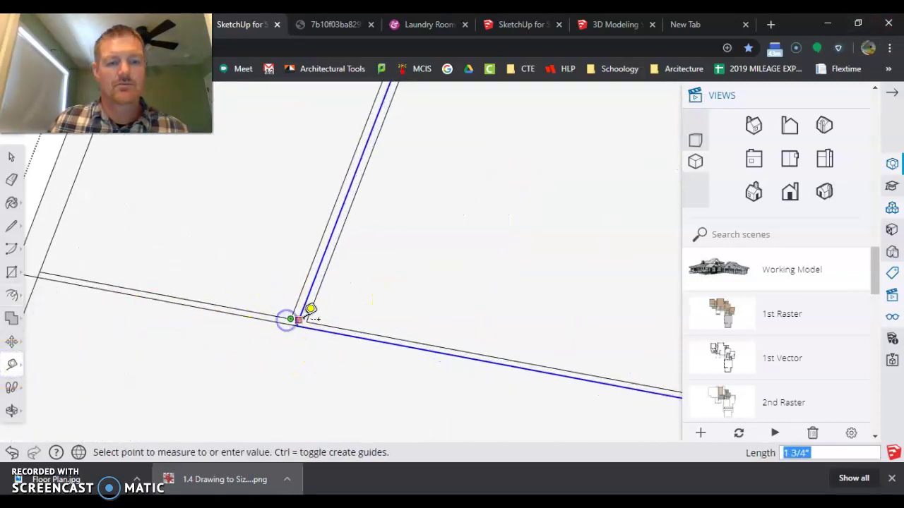
{"action": "scroll", "coordinate": [297, 317], "scroll_direction": "down", "scroll_amount": 3}
{"action": "scroll", "coordinate": [311, 290], "scroll_direction": "up", "scroll_amount": 2}
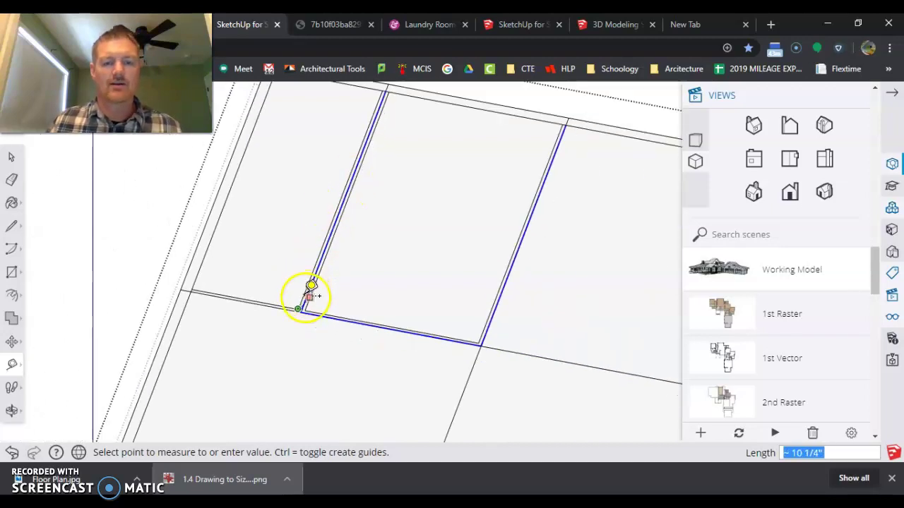
{"action": "key", "text": "Escape"}
{"action": "scroll", "coordinate": [283, 332], "scroll_direction": "down", "scroll_amount": 3}
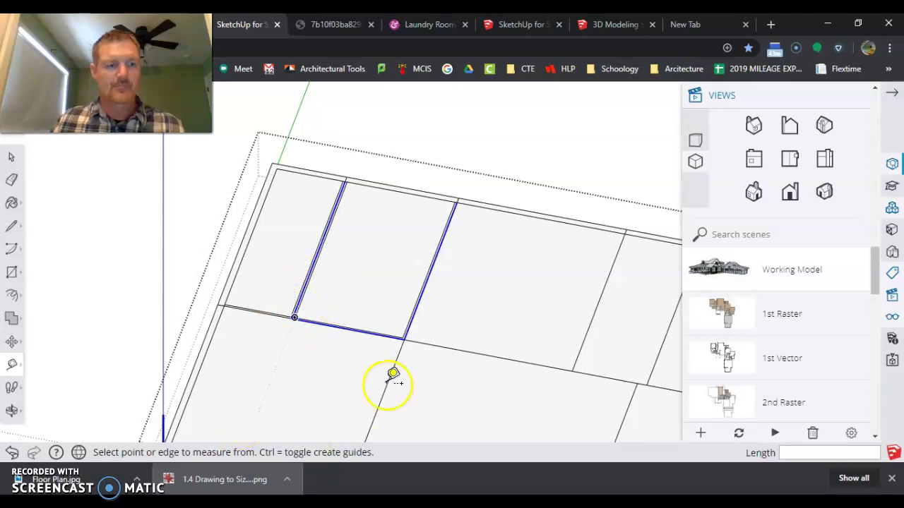
{"action": "scroll", "coordinate": [331, 282], "scroll_direction": "down", "scroll_amount": 2}
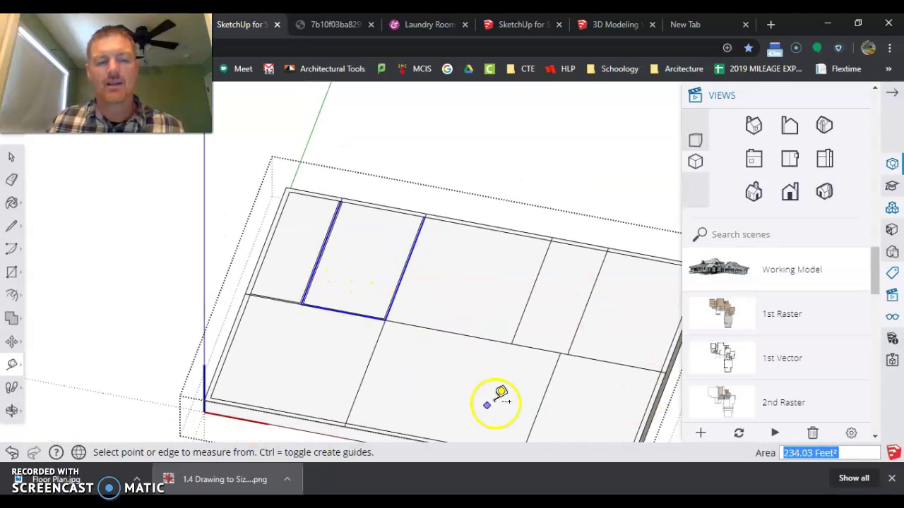
{"action": "left_click", "coordinate": [302, 303]}
{"action": "scroll", "coordinate": [158, 284], "scroll_direction": "down", "scroll_amount": 2}
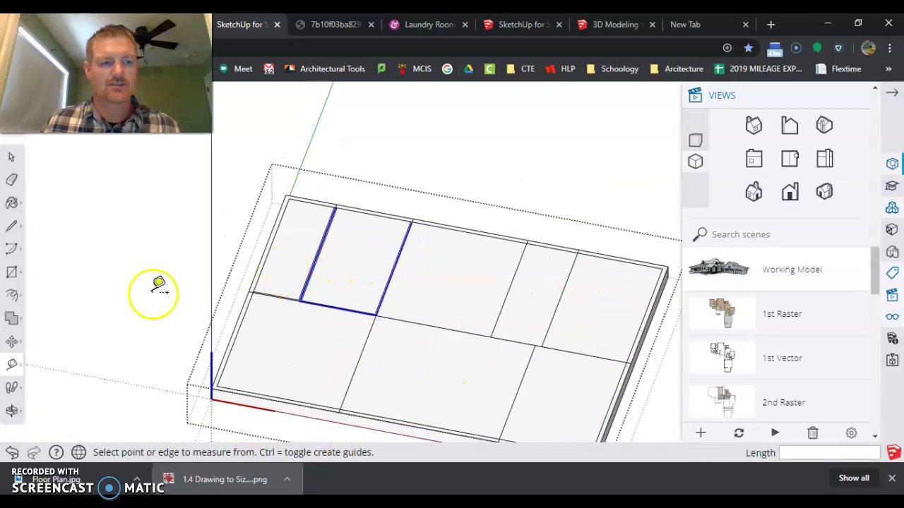
Step: Select the three interior edges of the third back room, without its face or exterior wall edge
{"action": "key", "text": "space"}
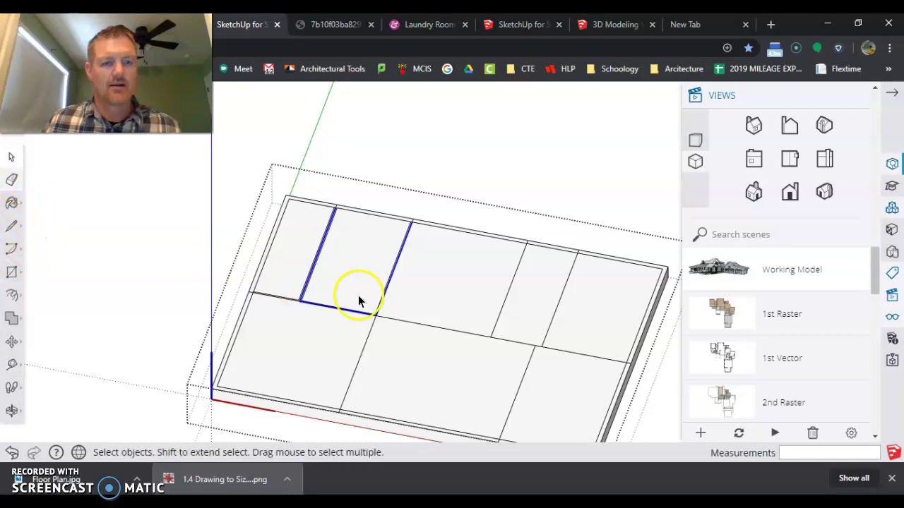
{"action": "double_click", "coordinate": [437, 295]}
{"action": "left_click", "coordinate": [441, 285]}
{"action": "left_click", "coordinate": [441, 281], "text": "shift"}
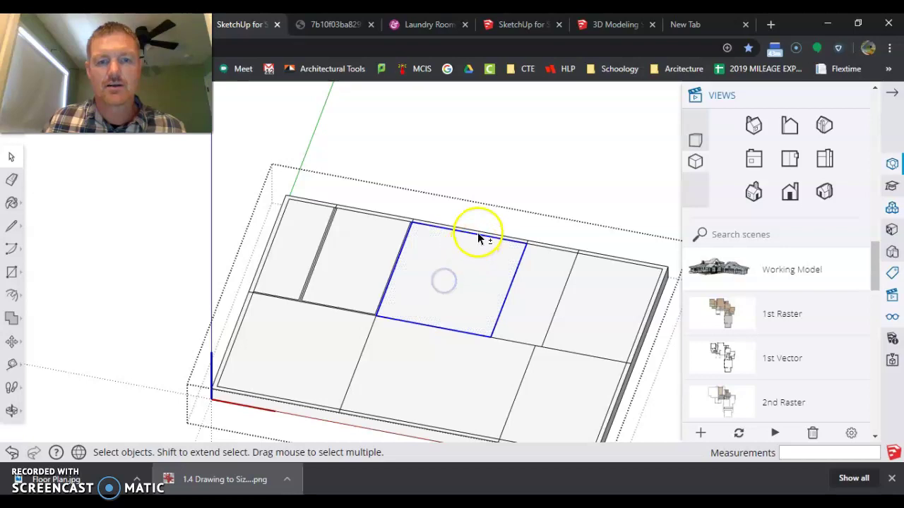
{"action": "left_click", "coordinate": [475, 234], "text": "shift"}
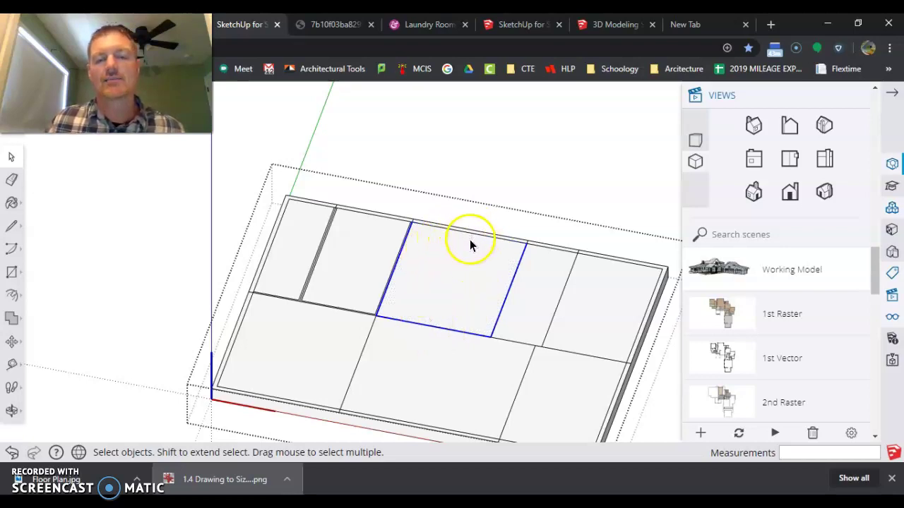
Step: Offset the third back room's three selected edges into the room by the same 1 3/4" as the other rooms
{"action": "left_click", "coordinate": [15, 297]}
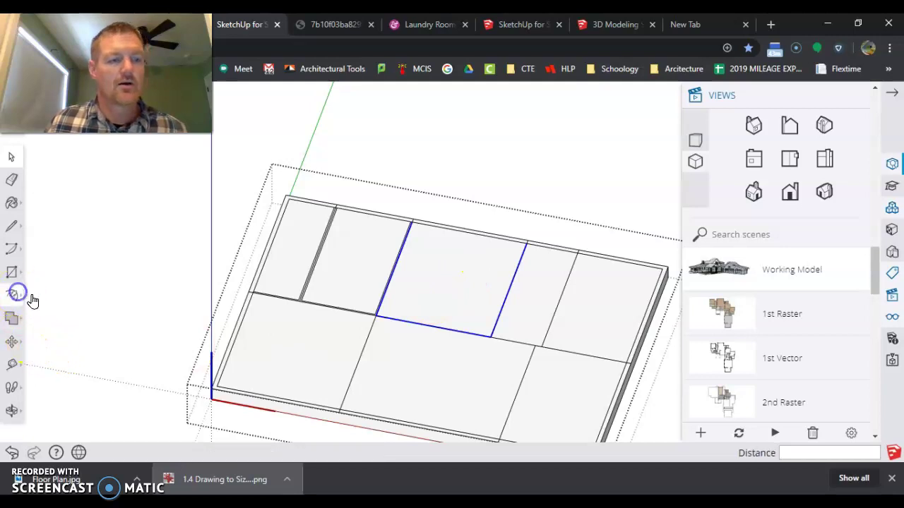
{"action": "left_click", "coordinate": [393, 289]}
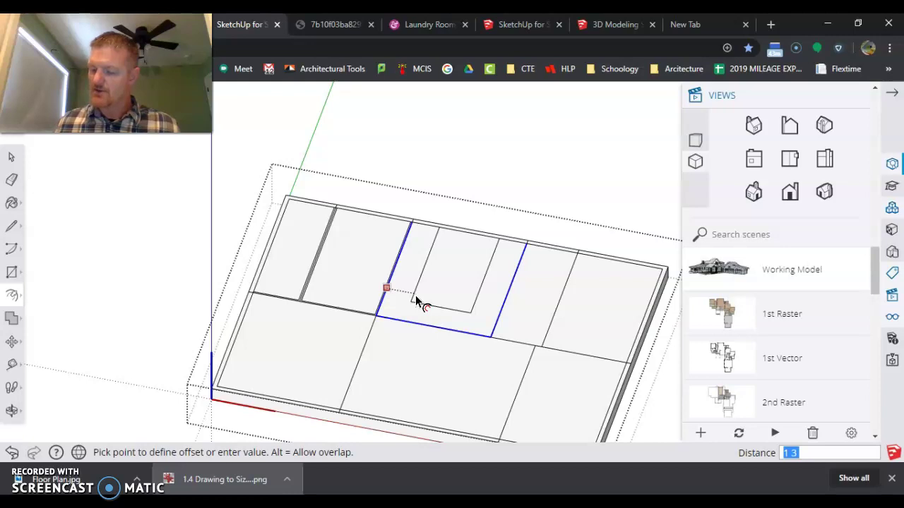
{"action": "key", "text": "Escape"}
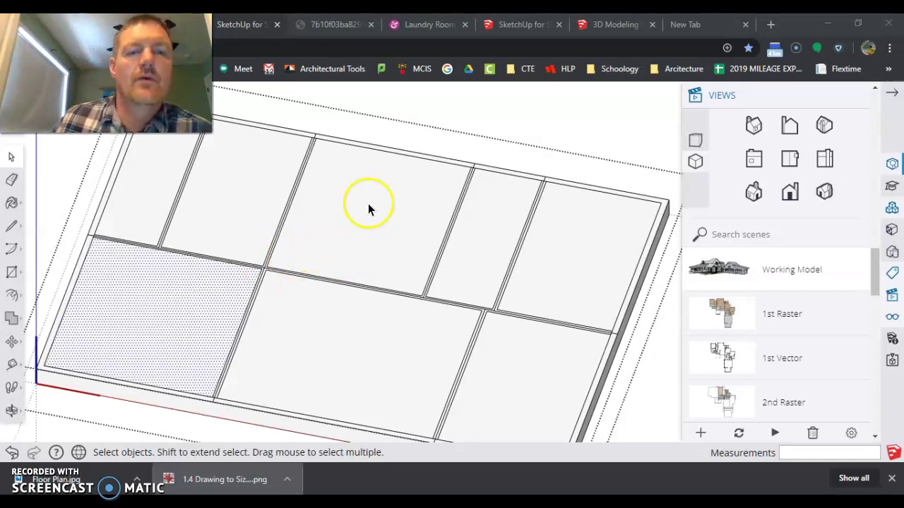
Step: Examine the offset wall lines across the floor plan, especially the leftover centre lines where the interior walls meet
{"action": "scroll", "coordinate": [533, 237], "scroll_direction": "down", "scroll_amount": 2}
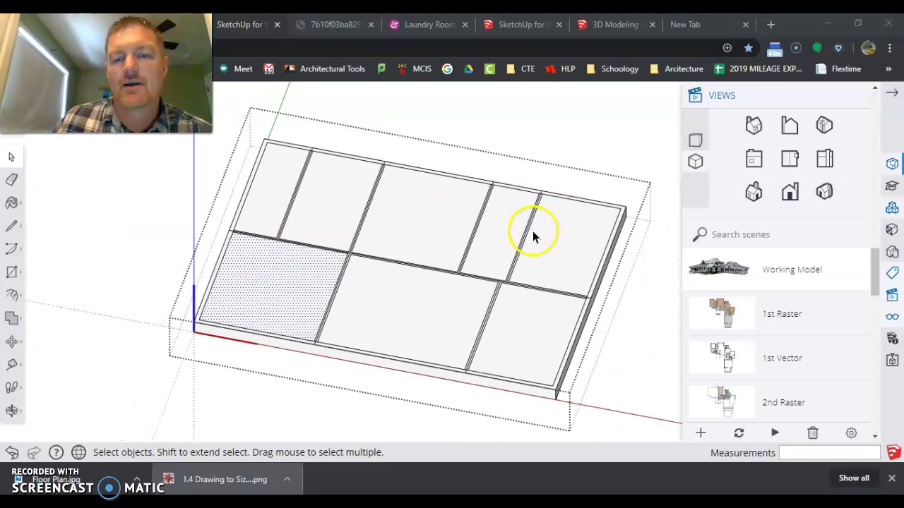
{"action": "scroll", "coordinate": [367, 248], "scroll_direction": "up", "scroll_amount": 6}
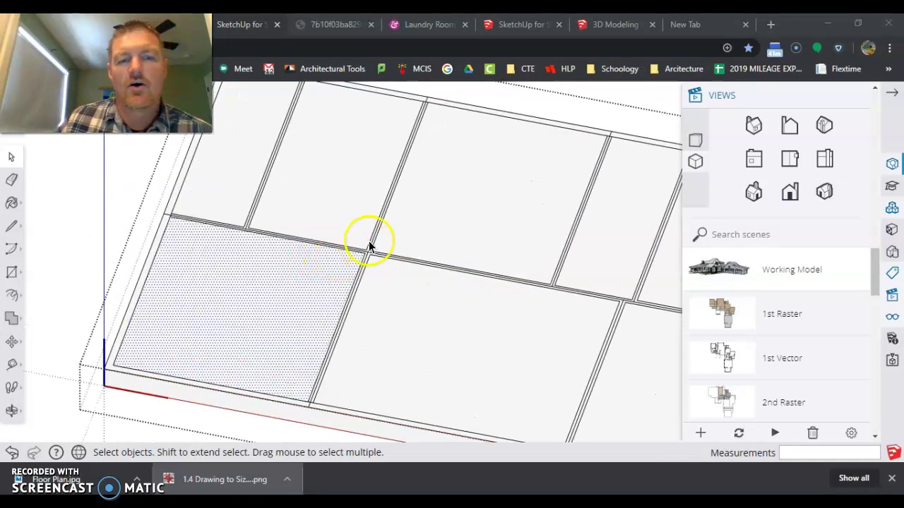
{"action": "scroll", "coordinate": [360, 275], "scroll_direction": "up", "scroll_amount": 2}
{"action": "mouse_move", "coordinate": [353, 288]}
{"action": "middle_mouse_down"}
{"action": "mouse_move", "coordinate": [295, 303]}
{"action": "mouse_move", "coordinate": [414, 312]}
{"action": "mouse_move", "coordinate": [329, 216]}
{"action": "mouse_move", "coordinate": [348, 238]}
{"action": "mouse_move", "coordinate": [337, 383]}
{"action": "mouse_move", "coordinate": [353, 438]}
{"action": "middle_mouse_up"}
{"action": "scroll", "coordinate": [278, 253], "scroll_direction": "down", "scroll_amount": 5}
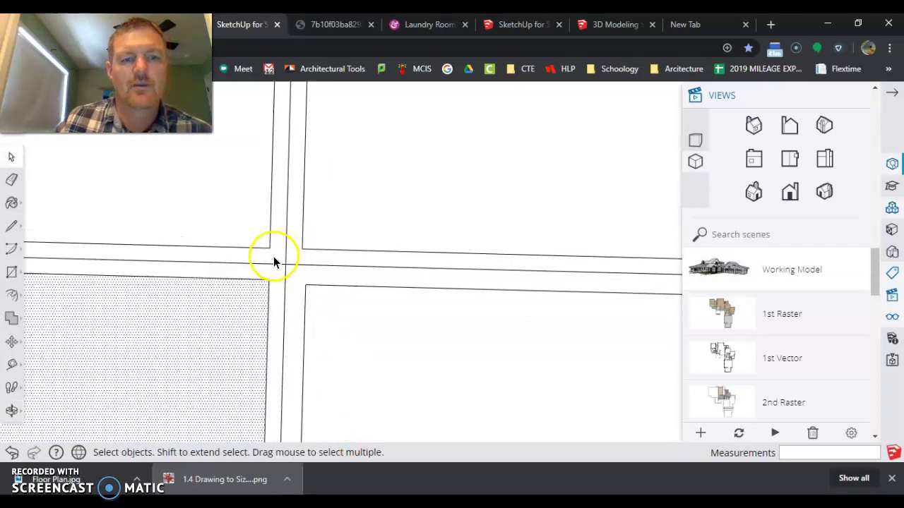
{"action": "scroll", "coordinate": [490, 297], "scroll_direction": "up", "scroll_amount": 6}
{"action": "scroll", "coordinate": [452, 302], "scroll_direction": "down", "scroll_amount": 6}
{"action": "scroll", "coordinate": [558, 322], "scroll_direction": "up", "scroll_amount": 3}
{"action": "scroll", "coordinate": [551, 330], "scroll_direction": "up", "scroll_amount": 8}
{"action": "scroll", "coordinate": [472, 290], "scroll_direction": "down", "scroll_amount": 5}
{"action": "scroll", "coordinate": [479, 291], "scroll_direction": "down", "scroll_amount": 4}
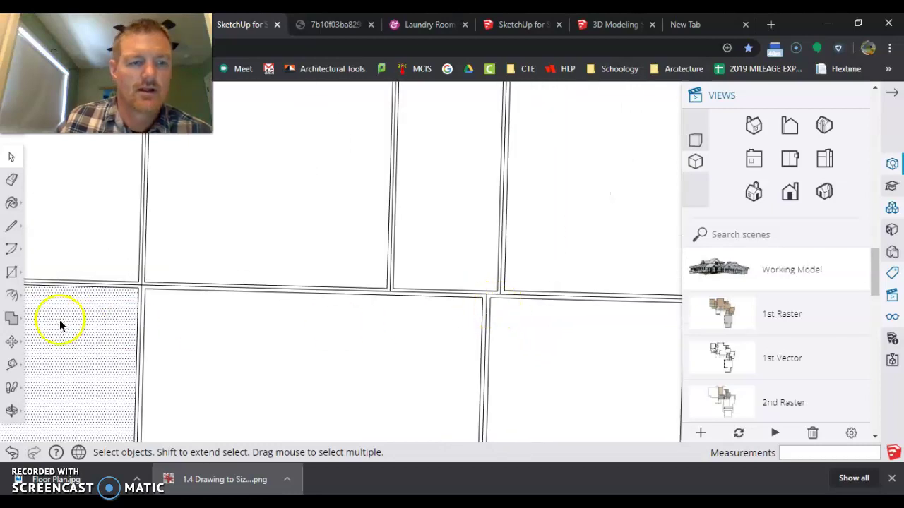
{"action": "scroll", "coordinate": [120, 288], "scroll_direction": "up", "scroll_amount": 4}
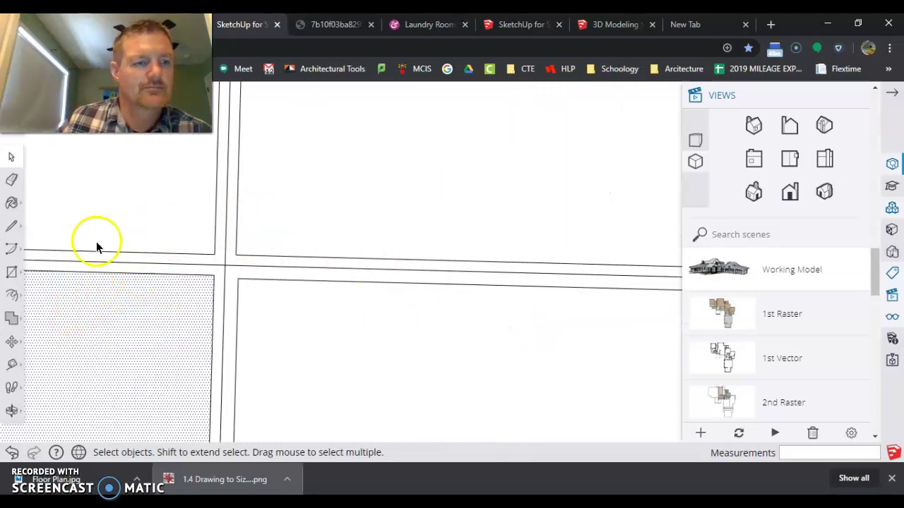
Step: Measure the wall between the second back room and the front corner room at the four-way wall junction
{"action": "left_click", "coordinate": [11, 367]}
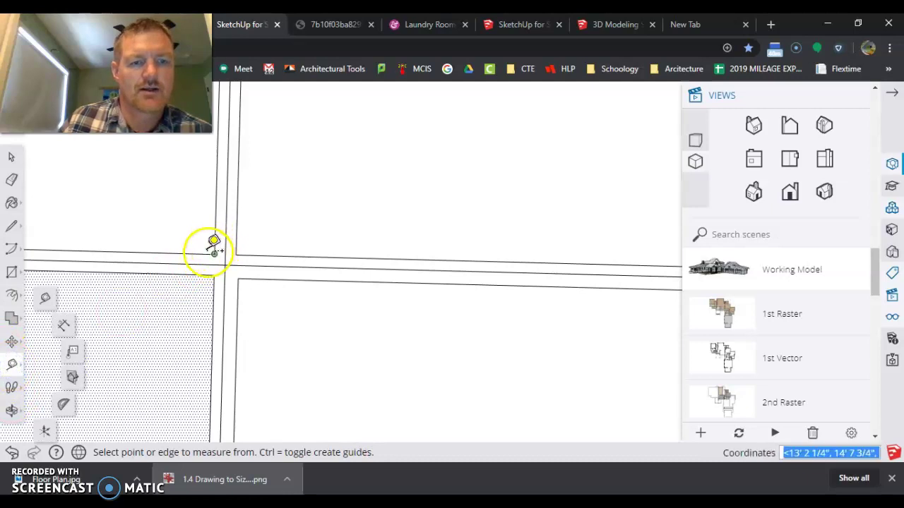
{"action": "left_click", "coordinate": [214, 254]}
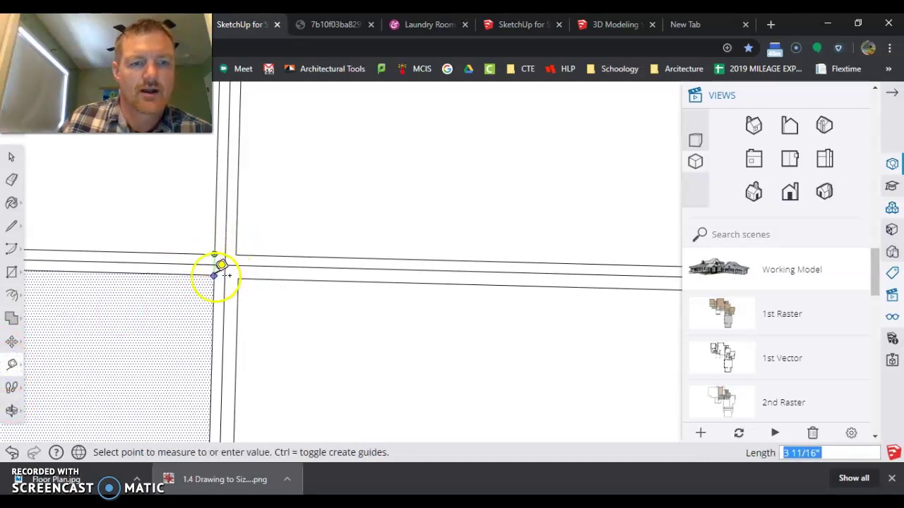
{"action": "left_click", "coordinate": [214, 274]}
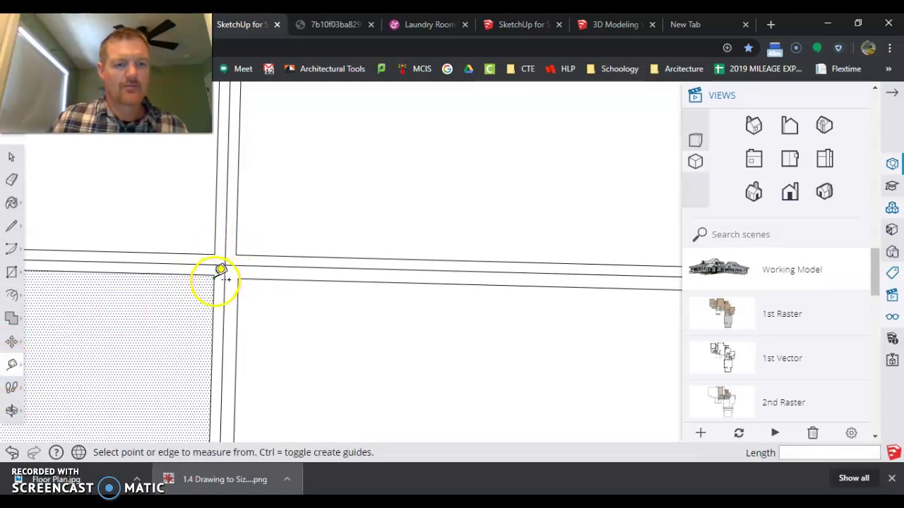
Step: Place guides from the front corner room's and third back room's inner corners, meeting at the middle front room's corner of the junction
{"action": "left_click", "coordinate": [214, 276]}
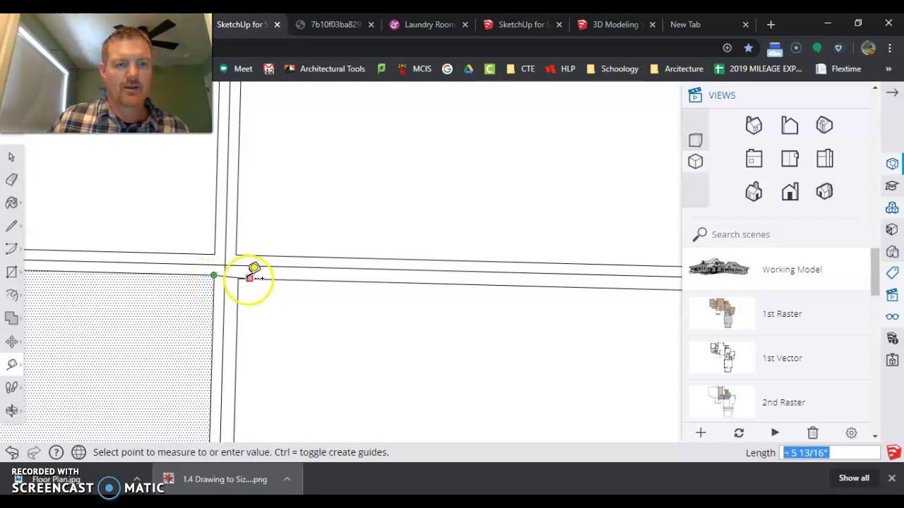
{"action": "left_click", "coordinate": [238, 274]}
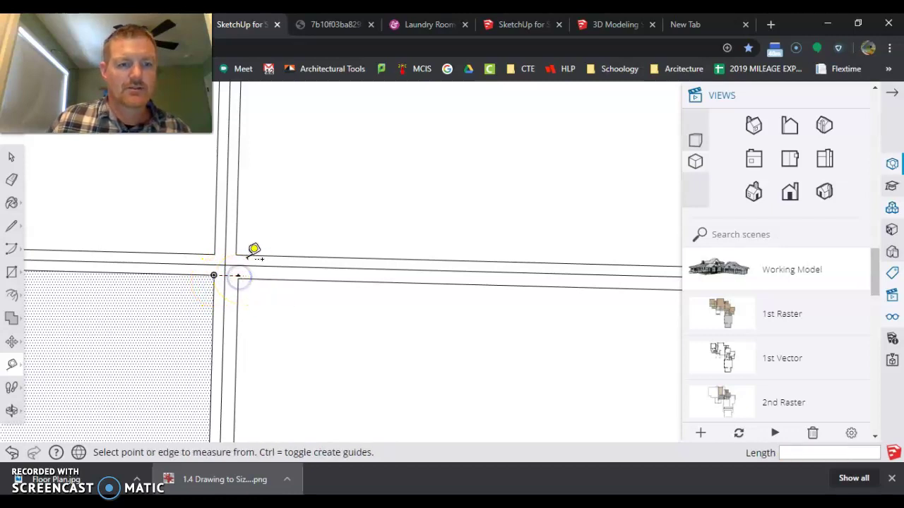
{"action": "left_click", "coordinate": [238, 274]}
{"action": "scroll", "coordinate": [238, 267], "scroll_direction": "up", "scroll_amount": 3}
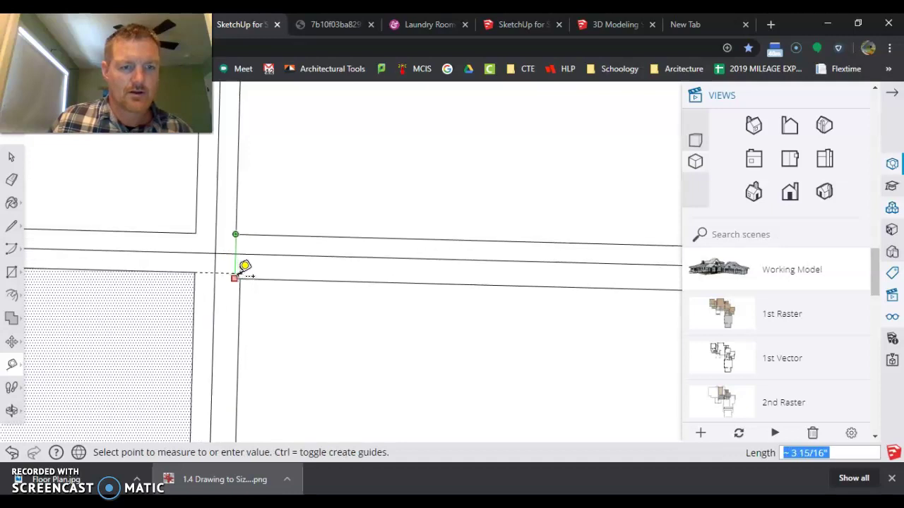
{"action": "left_click", "coordinate": [233, 270]}
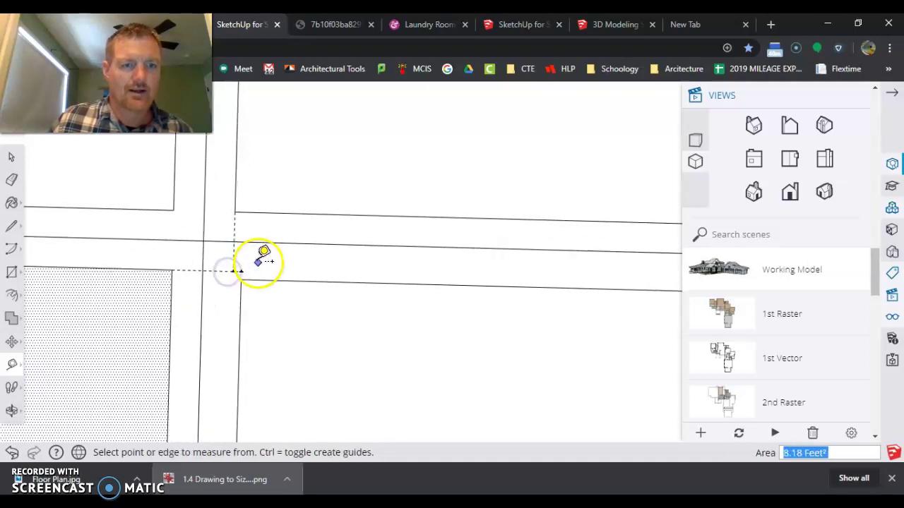
Step: Select the middle front room's interior edges: both side walls and the two segments of its back wall, leaving out the exterior wall edge
{"action": "left_click", "coordinate": [14, 300]}
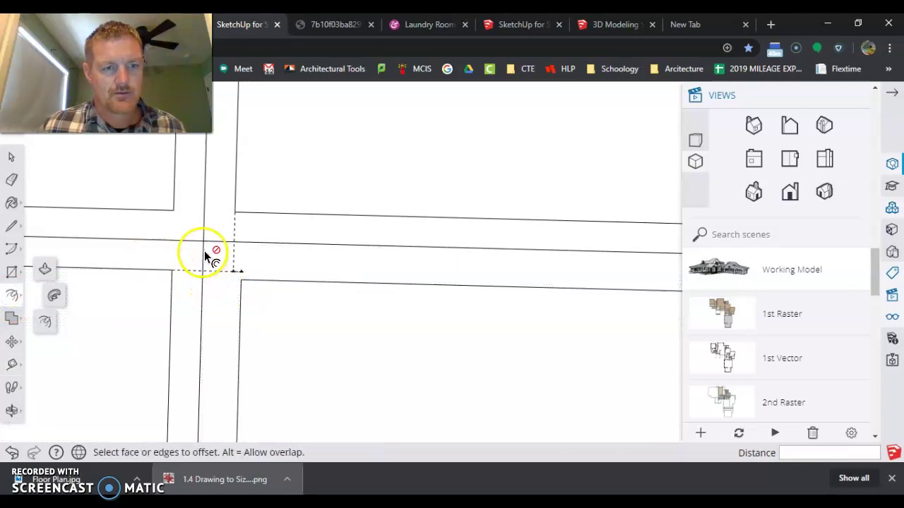
{"action": "left_click", "coordinate": [11, 157]}
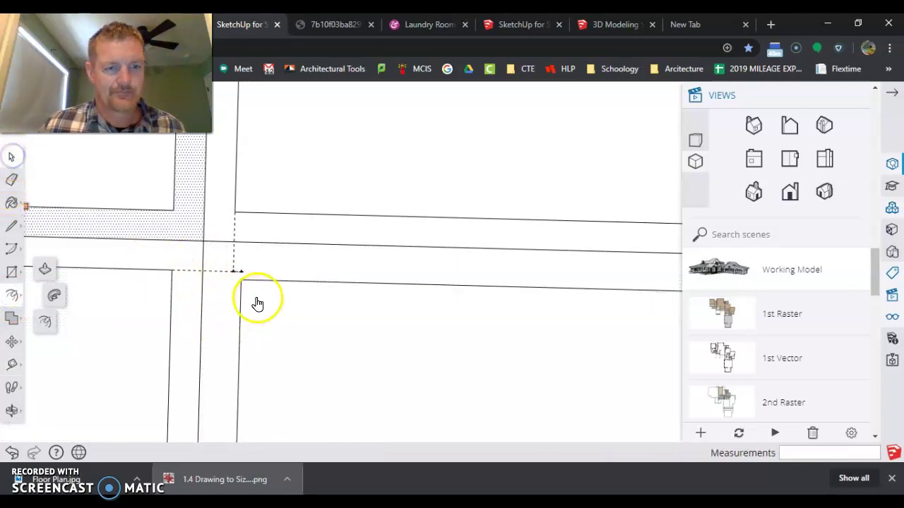
{"action": "left_click", "coordinate": [256, 282]}
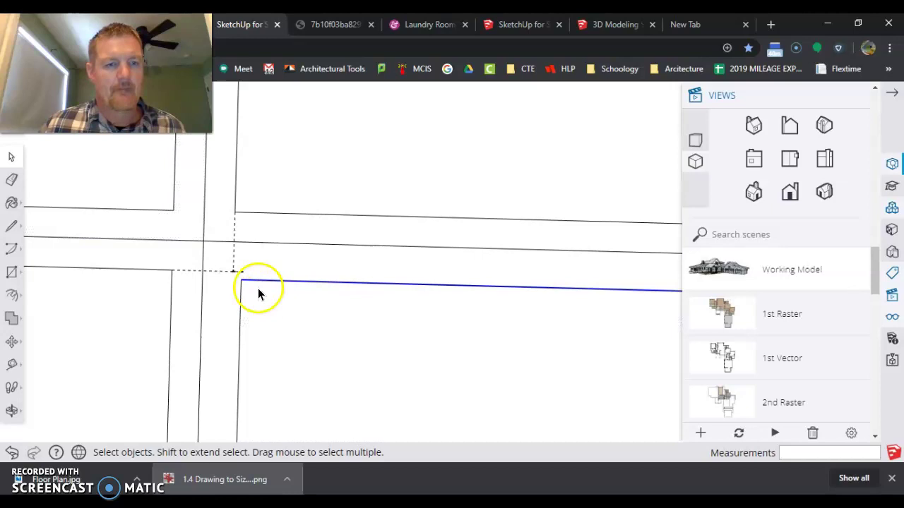
{"action": "left_click", "coordinate": [239, 320], "text": "shift"}
{"action": "scroll", "coordinate": [212, 286], "scroll_direction": "up", "scroll_amount": 5}
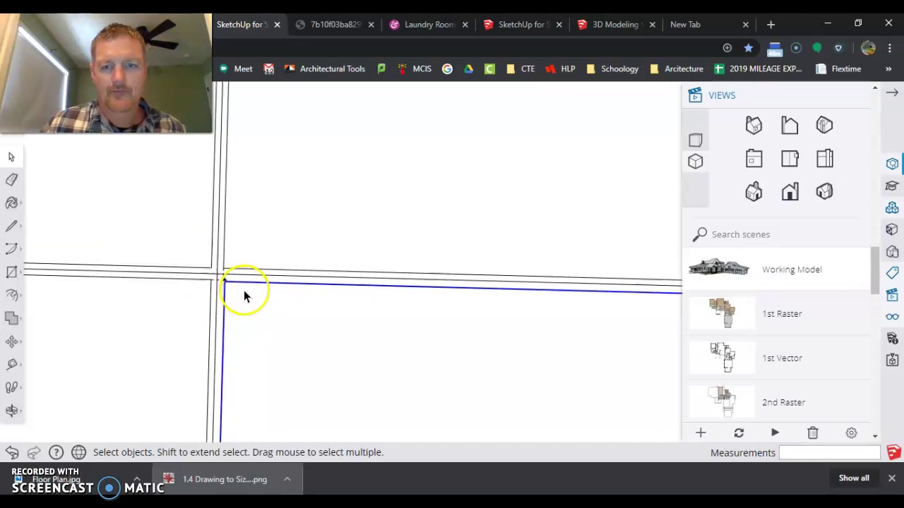
{"action": "scroll", "coordinate": [661, 310], "scroll_direction": "up", "scroll_amount": 5}
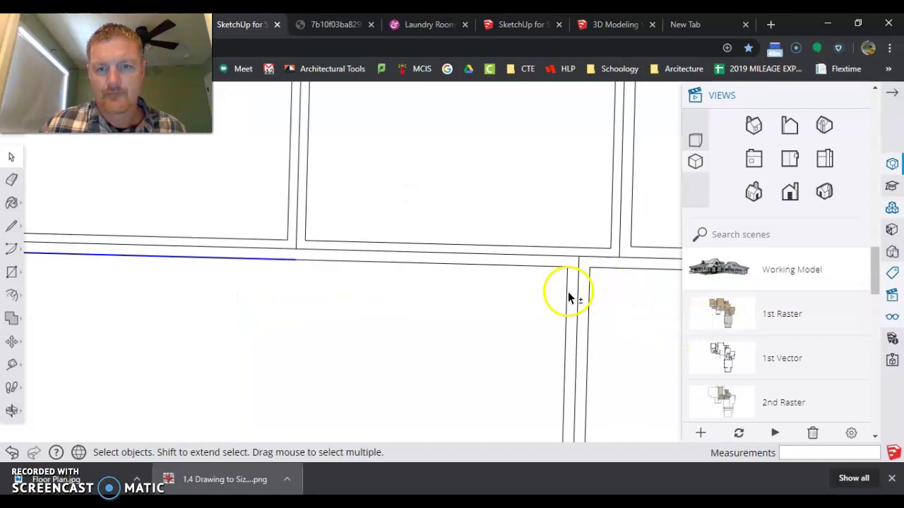
{"action": "scroll", "coordinate": [579, 297], "scroll_direction": "down", "scroll_amount": 3}
{"action": "left_click", "coordinate": [544, 276], "text": "shift"}
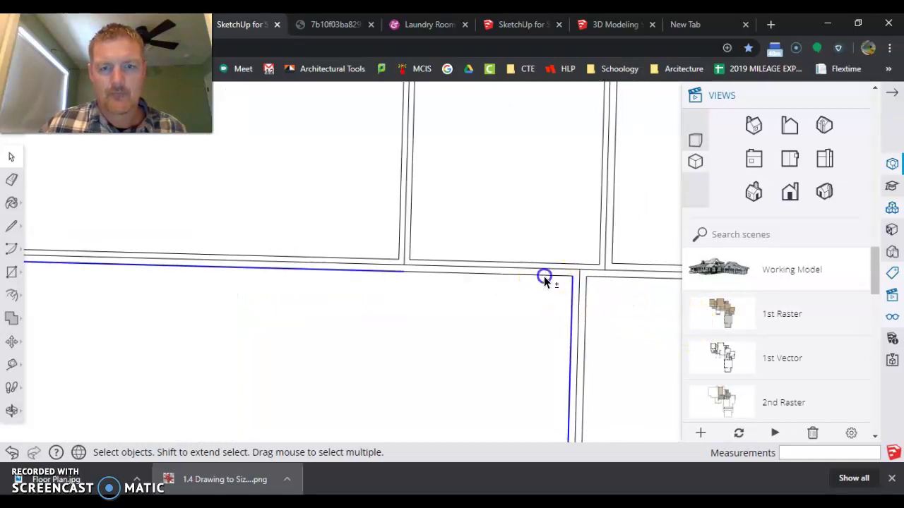
{"action": "scroll", "coordinate": [572, 294], "scroll_direction": "down", "scroll_amount": 5}
{"action": "scroll", "coordinate": [303, 295], "scroll_direction": "up", "scroll_amount": 3}
{"action": "scroll", "coordinate": [332, 302], "scroll_direction": "up", "scroll_amount": 3}
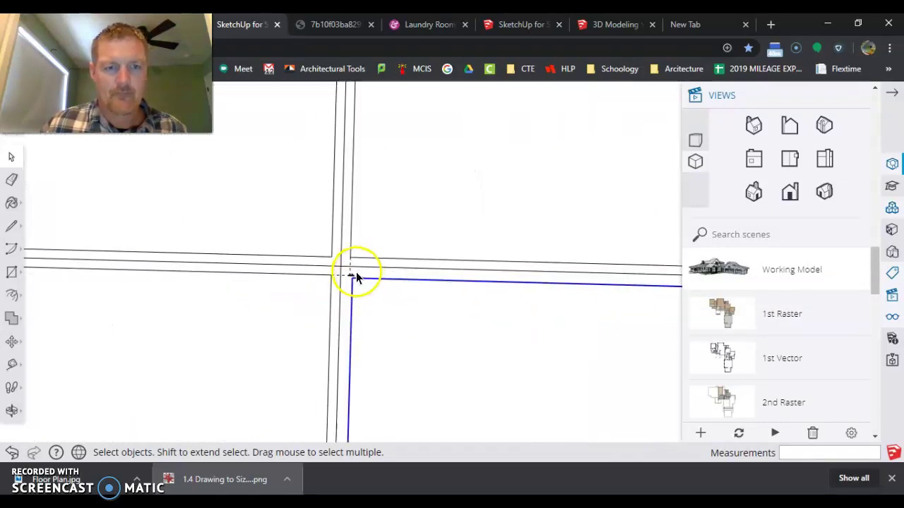
Step: Offset the middle front room's selected edges outward about 7/16" to the guides' meeting point
{"action": "left_click", "coordinate": [5, 300]}
{"action": "scroll", "coordinate": [347, 288], "scroll_direction": "up", "scroll_amount": 3}
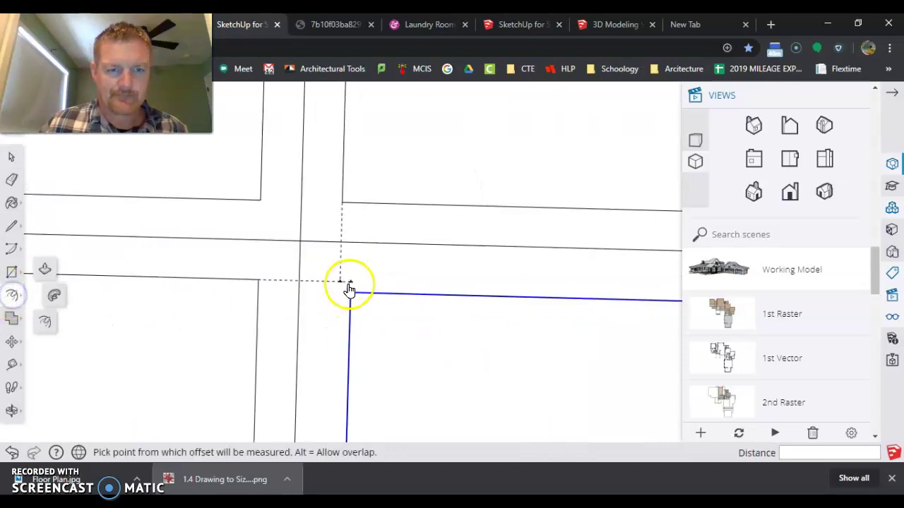
{"action": "left_click", "coordinate": [344, 296]}
{"action": "left_click", "coordinate": [336, 283]}
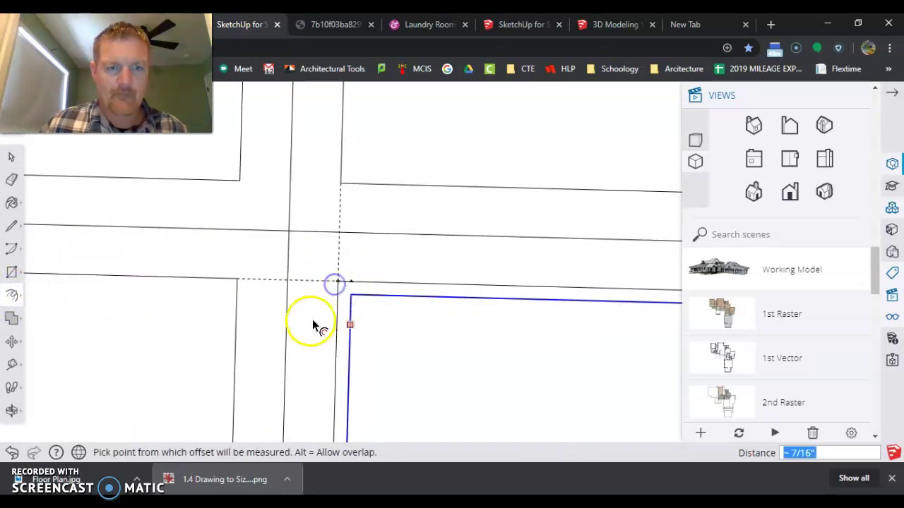
Step: Erase the middle front room's superseded inner wall edges, keeping the newly offset outline
{"action": "scroll", "coordinate": [272, 313], "scroll_direction": "down", "scroll_amount": 2}
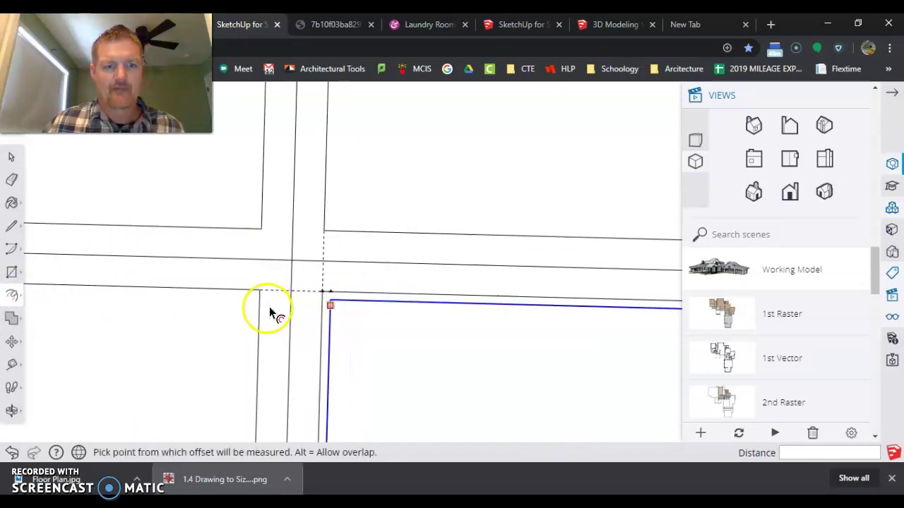
{"action": "left_click", "coordinate": [11, 179]}
{"action": "scroll", "coordinate": [330, 300], "scroll_direction": "down", "scroll_amount": 6}
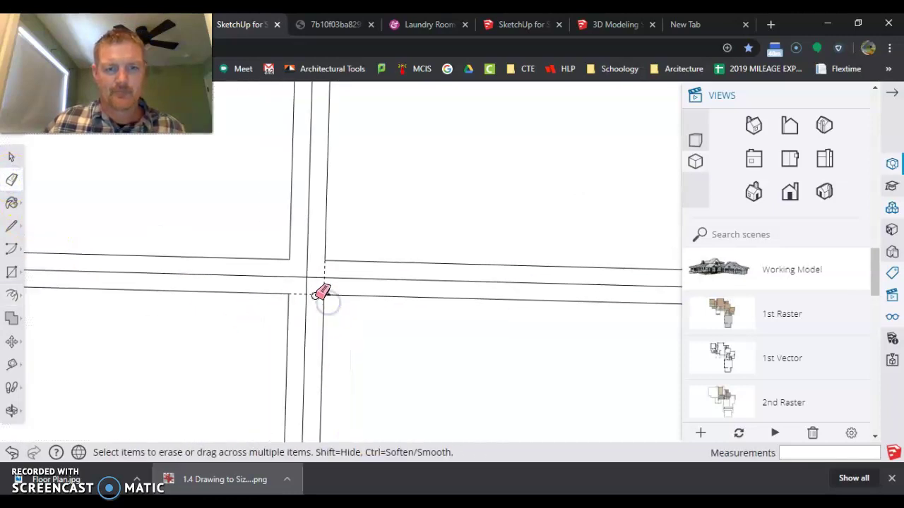
{"action": "scroll", "coordinate": [620, 341], "scroll_direction": "up", "scroll_amount": 8}
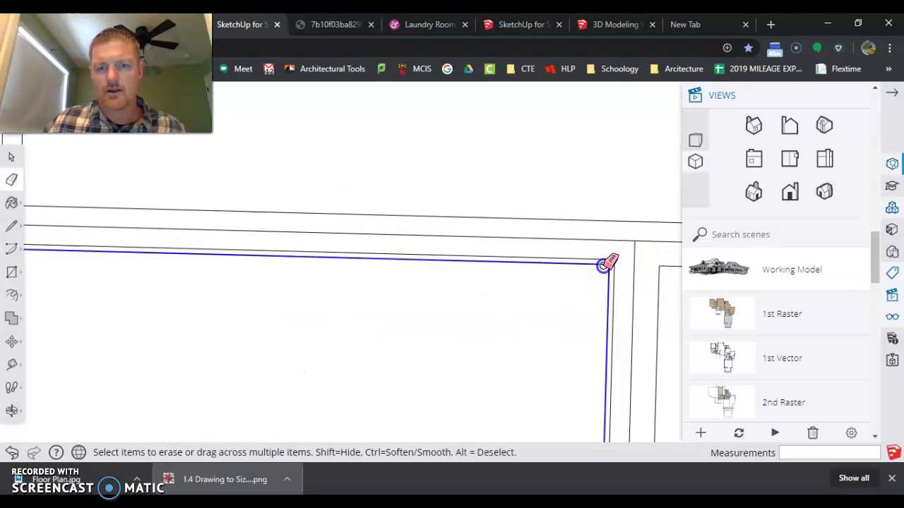
{"action": "scroll", "coordinate": [434, 289], "scroll_direction": "down", "scroll_amount": 5}
Step: Erase the centre line between the front corner room and the first two back rooms, including its stub in the exterior wall
{"action": "scroll", "coordinate": [318, 313], "scroll_direction": "down", "scroll_amount": 5}
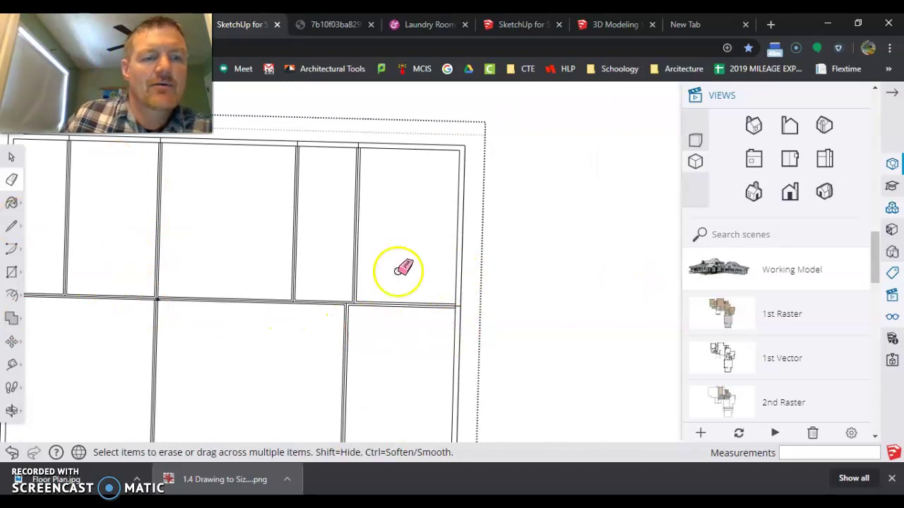
{"action": "scroll", "coordinate": [196, 292], "scroll_direction": "down", "scroll_amount": 3}
{"action": "scroll", "coordinate": [131, 257], "scroll_direction": "up", "scroll_amount": 6}
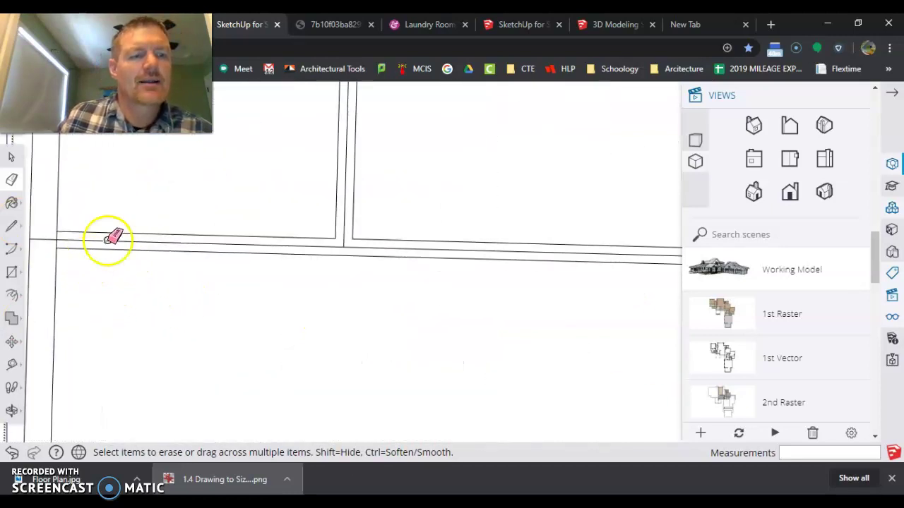
{"action": "scroll", "coordinate": [76, 240], "scroll_direction": "up", "scroll_amount": 2}
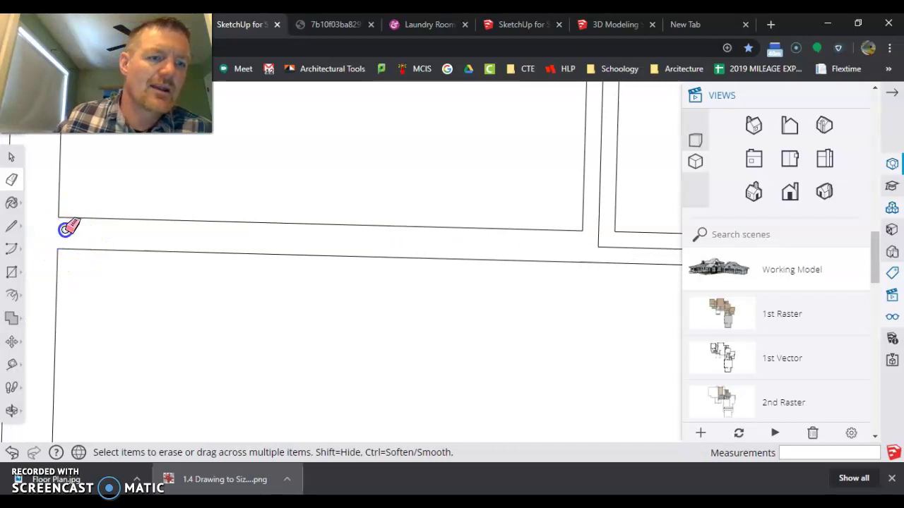
{"action": "scroll", "coordinate": [67, 226], "scroll_direction": "down", "scroll_amount": 2}
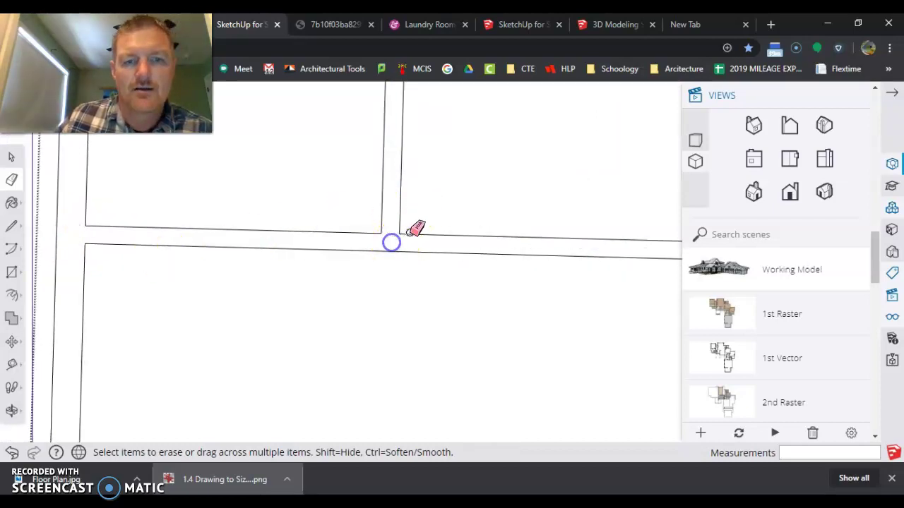
Step: Erase the leftover centre line of the partition between the first two back rooms up to the exterior wall, undoing any wrongly erased edges
{"action": "scroll", "coordinate": [375, 262], "scroll_direction": "down", "scroll_amount": 5}
{"action": "scroll", "coordinate": [381, 137], "scroll_direction": "up", "scroll_amount": 5}
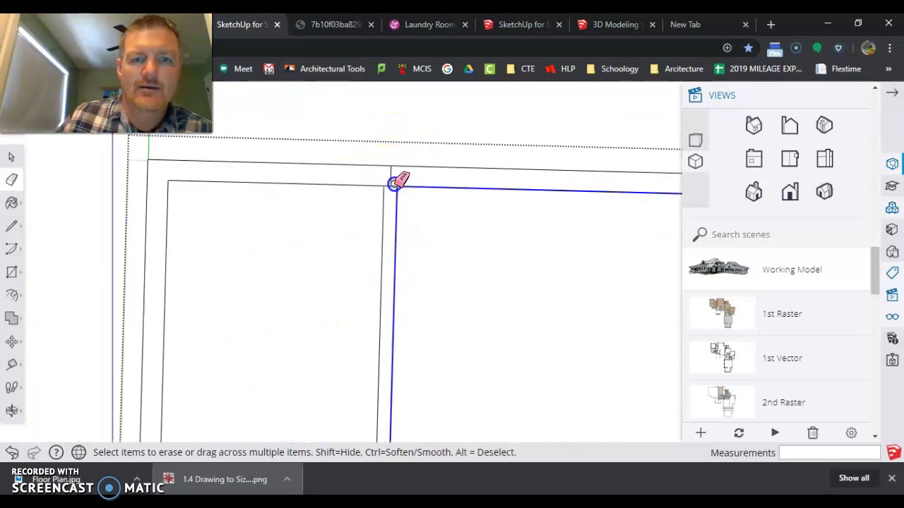
{"action": "left_click", "coordinate": [394, 183]}
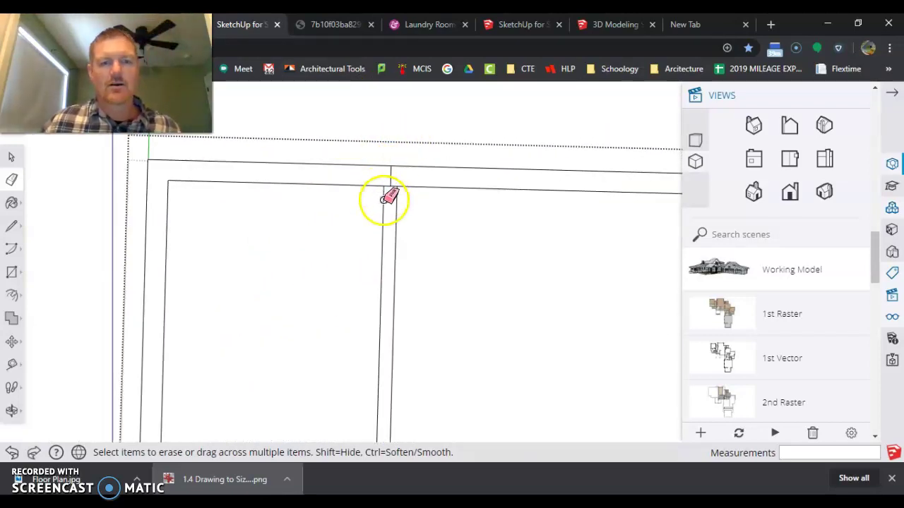
{"action": "scroll", "coordinate": [387, 181], "scroll_direction": "down", "scroll_amount": 3}
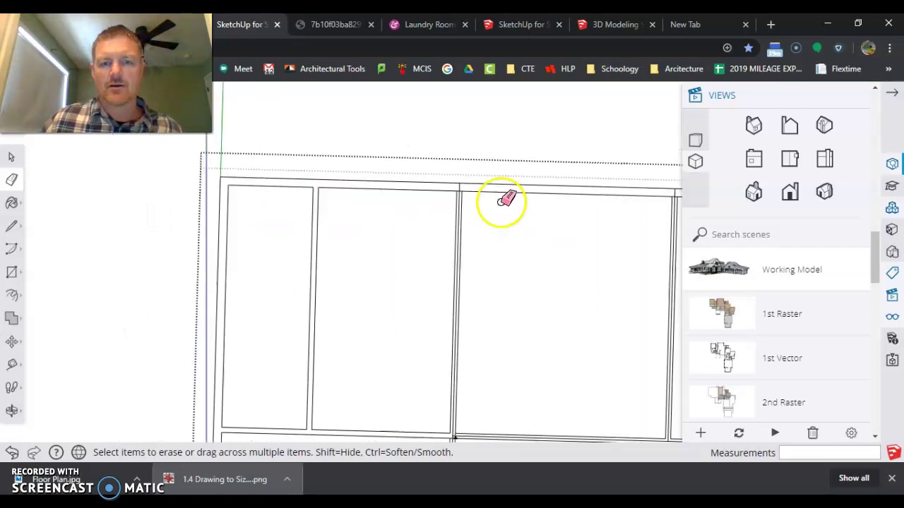
Step: Erase the centre line of the partition between the second and third back rooms, clearing the leftover lines at the four-way junction
{"action": "scroll", "coordinate": [445, 186], "scroll_direction": "up", "scroll_amount": 4}
{"action": "left_click", "coordinate": [414, 186]}
{"action": "scroll", "coordinate": [417, 178], "scroll_direction": "down", "scroll_amount": 3}
{"action": "scroll", "coordinate": [417, 177], "scroll_direction": "up", "scroll_amount": 2}
{"action": "scroll", "coordinate": [414, 370], "scroll_direction": "up", "scroll_amount": 3}
{"action": "scroll", "coordinate": [412, 399], "scroll_direction": "up", "scroll_amount": 3}
{"action": "left_click_drag", "start_coordinate": [415, 330], "coordinate": [402, 343]}
Step: Erase the centre line stub where the partition between the front corner room and middle front room meets the exterior wall
{"action": "scroll", "coordinate": [417, 177], "scroll_direction": "down", "scroll_amount": 3}
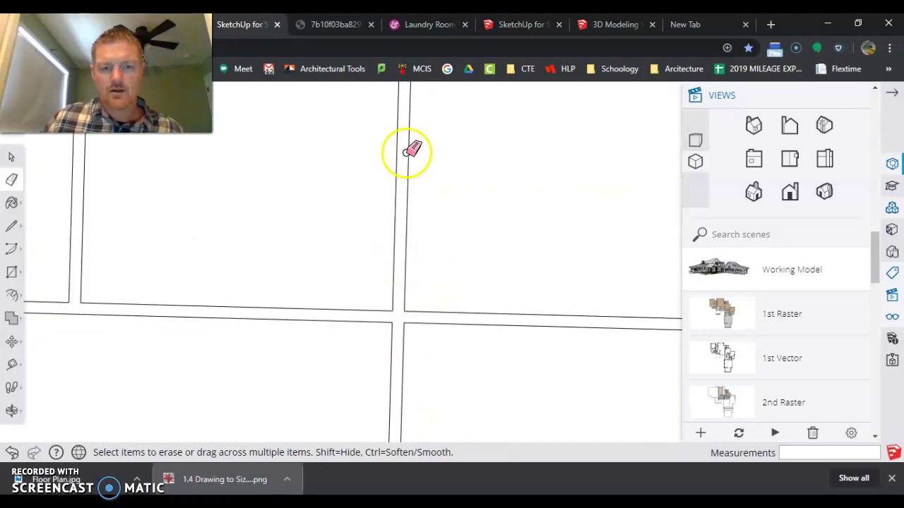
{"action": "scroll", "coordinate": [419, 347], "scroll_direction": "up", "scroll_amount": 4}
{"action": "scroll", "coordinate": [388, 382], "scroll_direction": "up", "scroll_amount": 1}
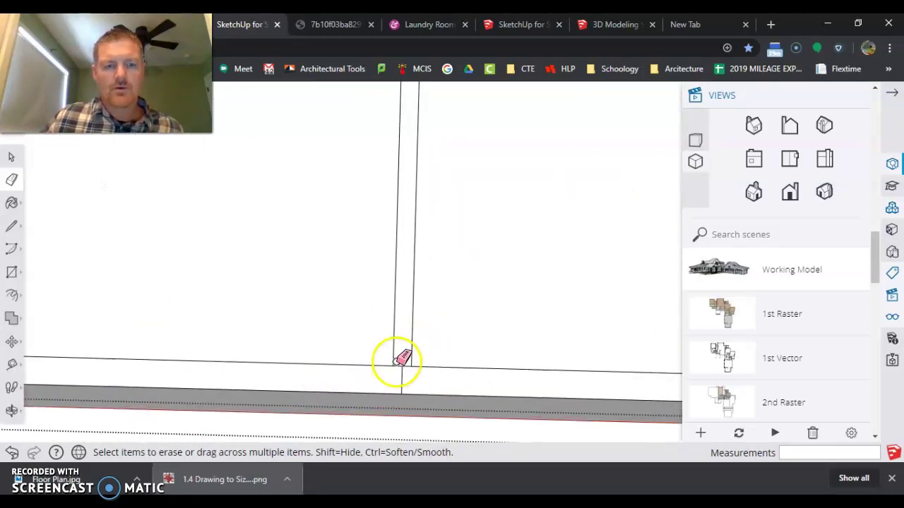
{"action": "scroll", "coordinate": [431, 370], "scroll_direction": "down", "scroll_amount": 2}
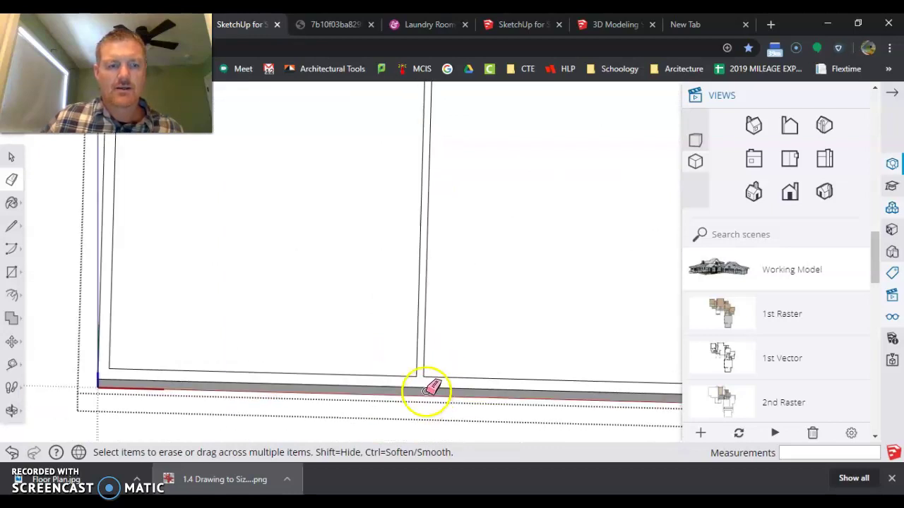
{"action": "scroll", "coordinate": [106, 363], "scroll_direction": "up", "scroll_amount": 2}
{"action": "mouse_move", "coordinate": [248, 351]}
{"action": "middle_mouse_down"}
{"action": "mouse_move", "coordinate": [174, 295]}
{"action": "mouse_move", "coordinate": [183, 135]}
{"action": "mouse_move", "coordinate": [333, 225]}
{"action": "mouse_move", "coordinate": [225, 269]}
{"action": "middle_mouse_up"}
{"action": "scroll", "coordinate": [329, 258], "scroll_direction": "down", "scroll_amount": 6}
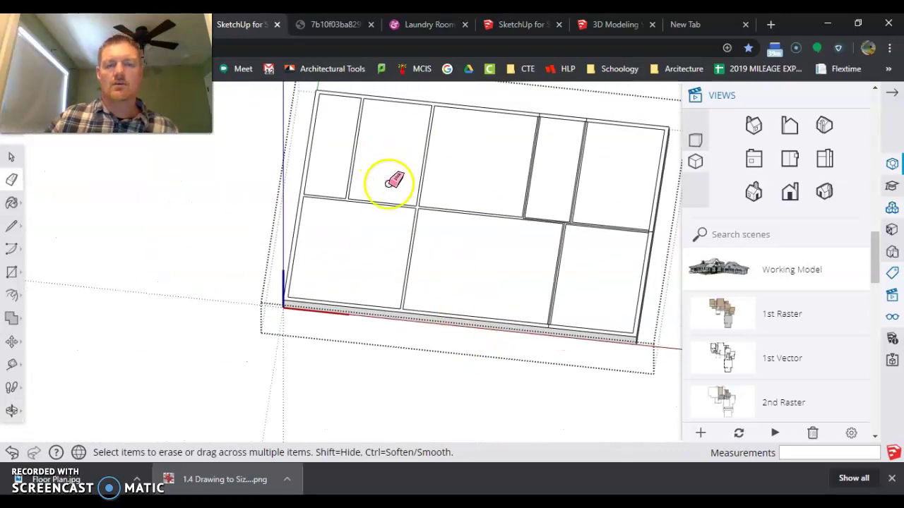
{"action": "scroll", "coordinate": [410, 236], "scroll_direction": "down", "scroll_amount": 2}
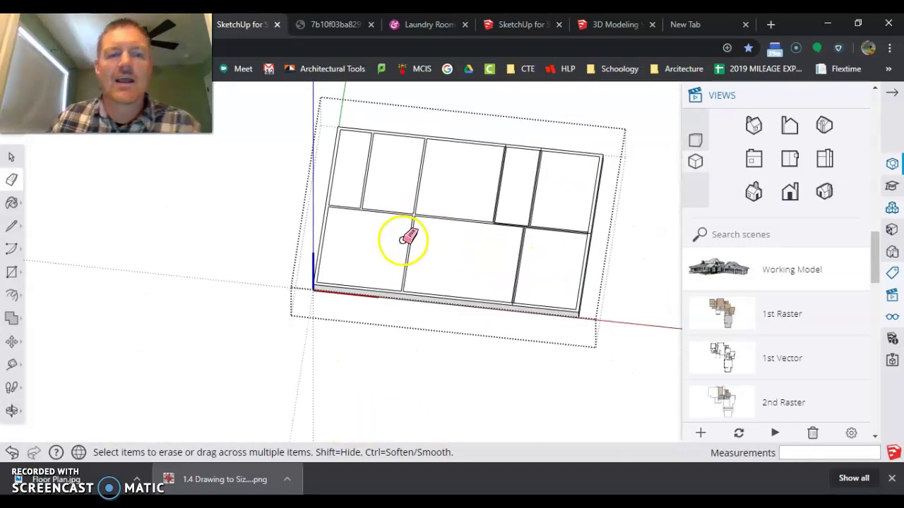